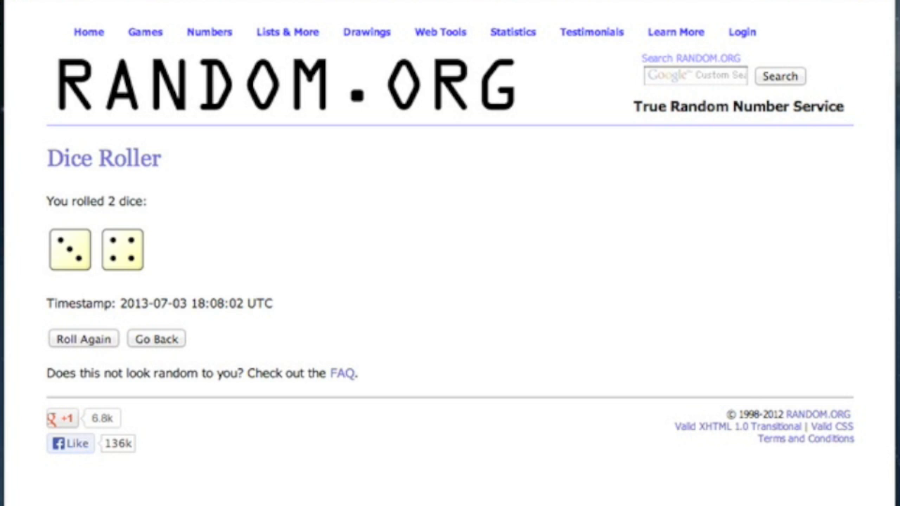
# Roll the two virtual dice again two more times on RANDOM.ORG
pyautogui.moveTo(513, 32)
pyautogui.click(96, 340)
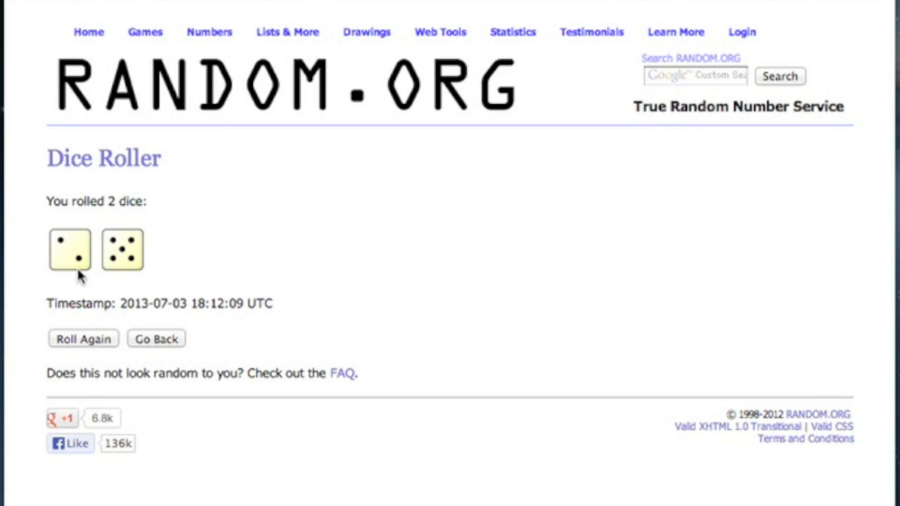
pyautogui.click(86, 342)
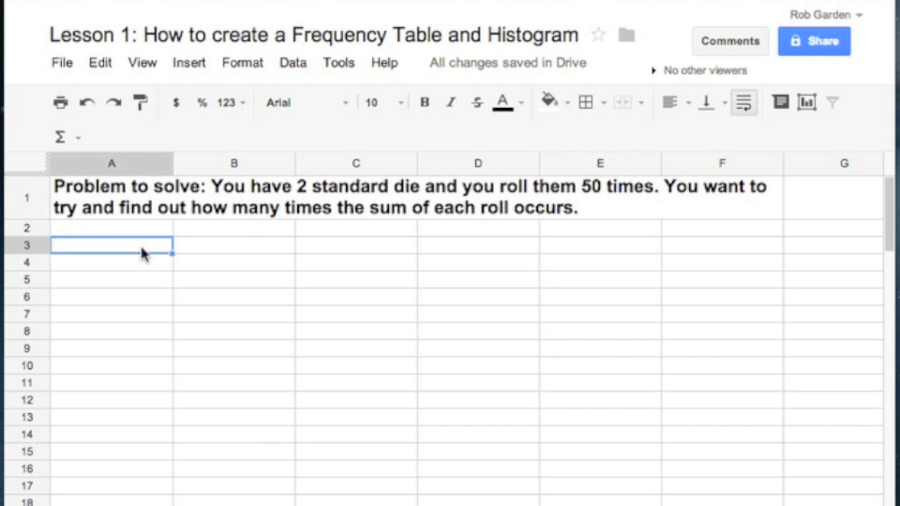
# In the Google Sheets lesson spreadsheet, enter "Possible outcomes?" in A3 and widen column A so the text fits on one line
pyautogui.write('Possi')
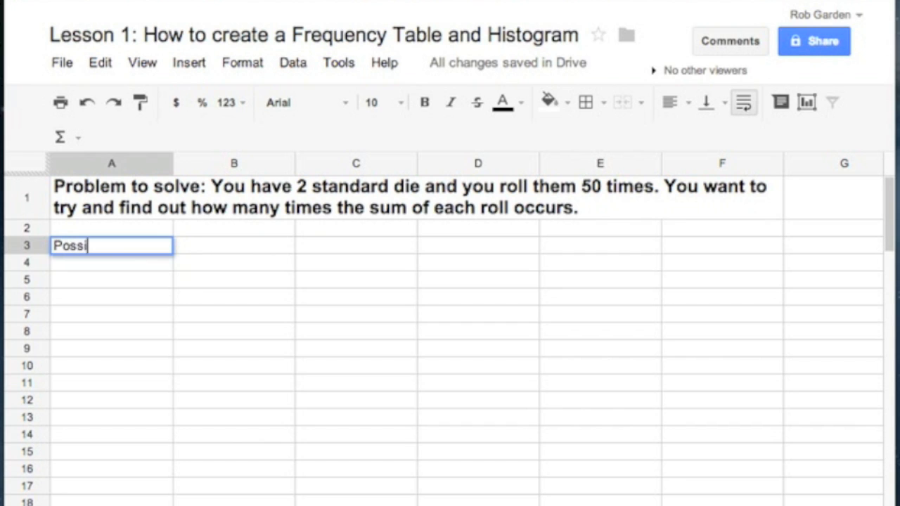
pyautogui.write('ble outcomes?')
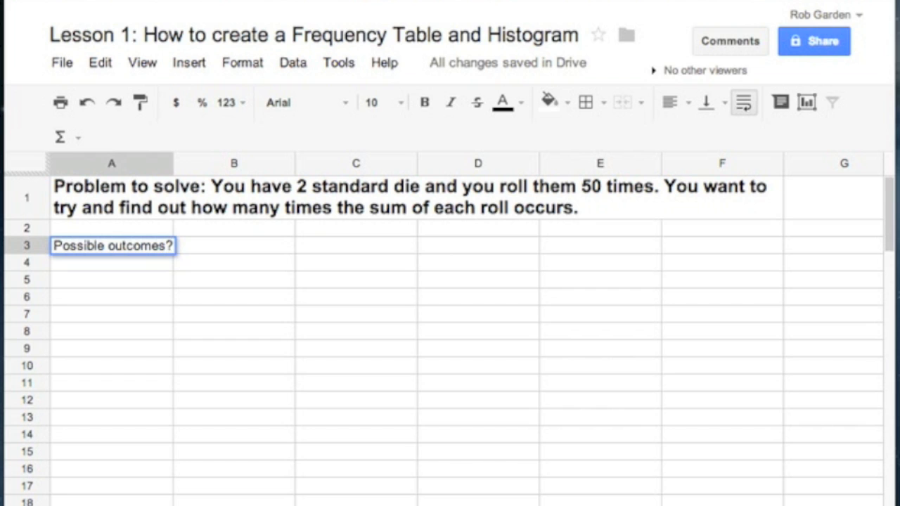
pyautogui.click(200, 249)
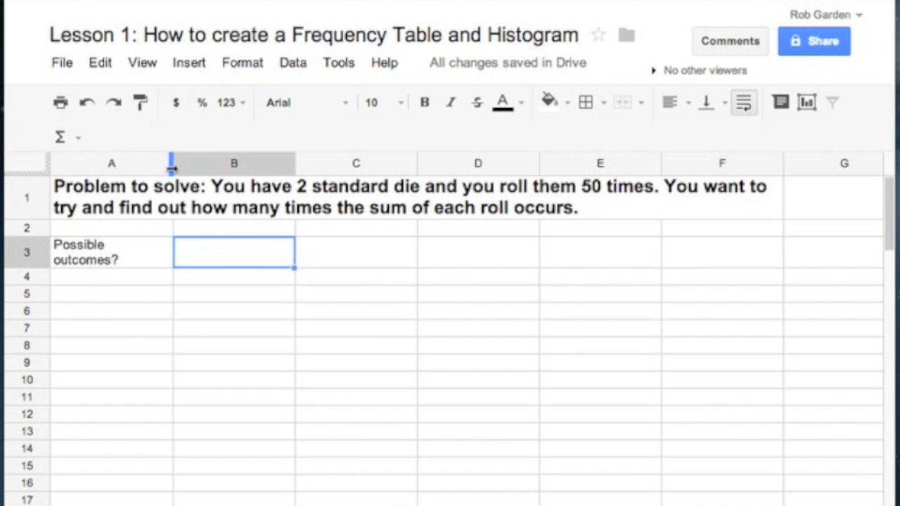
pyautogui.moveTo(171, 163); pyautogui.dragTo(188, 163)
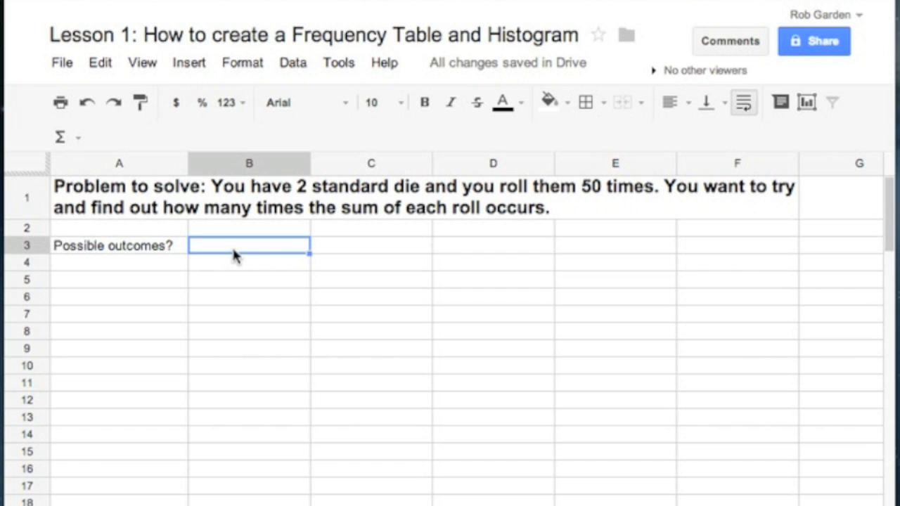
# Enter "2 thru 12 inclusive" in cell B3
pyautogui.write('2 thru')
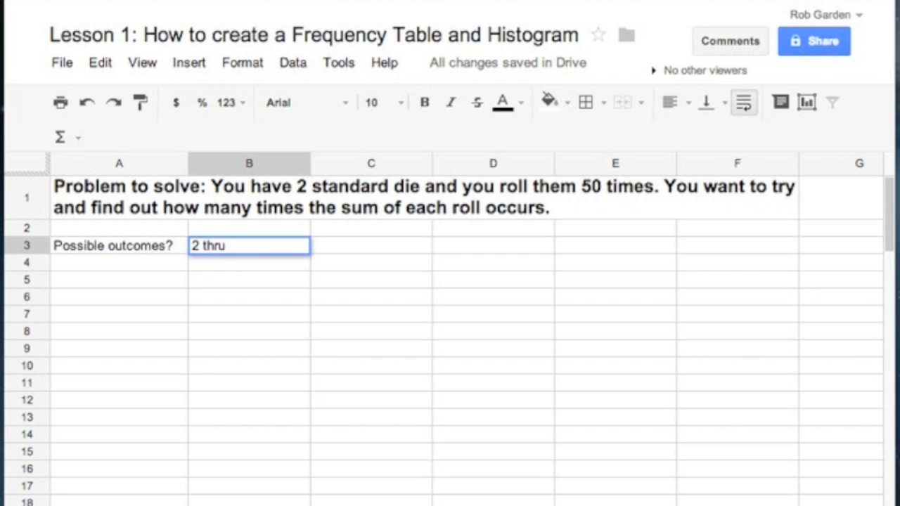
pyautogui.write(' 12 inclusive')
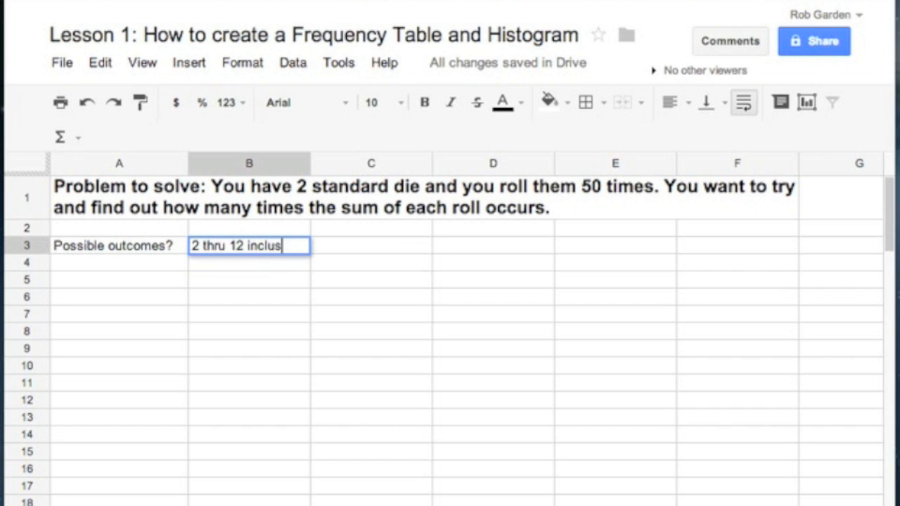
pyautogui.click(145, 279)
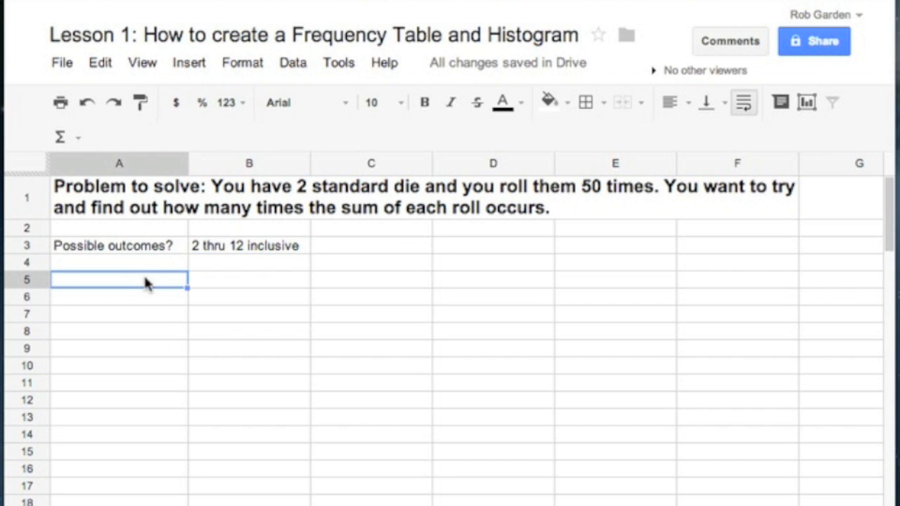
pyautogui.write('=ra')
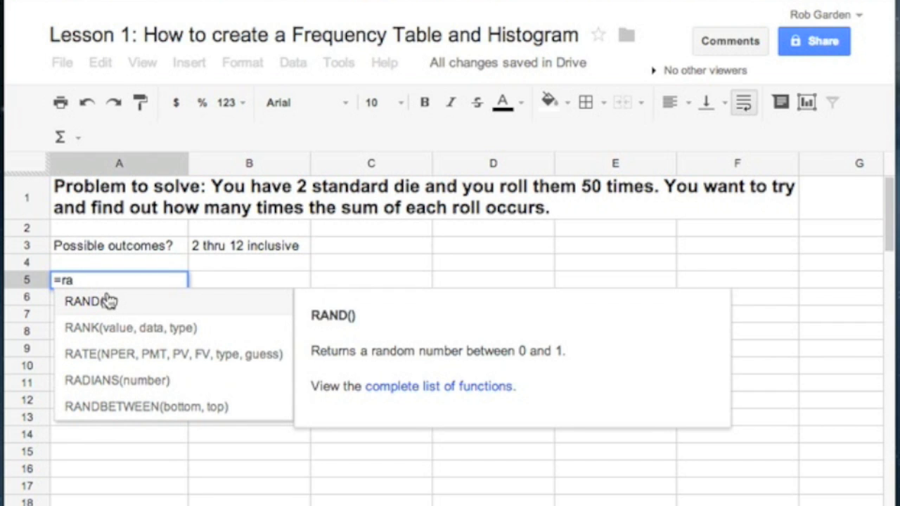
pyautogui.press('BackSpace')
pyautogui.press('BackSpace')
pyautogui.press('BackSpace')
# Enter the formula =RANDBETWEEN(2, 12) in cell A5
pyautogui.write('=')
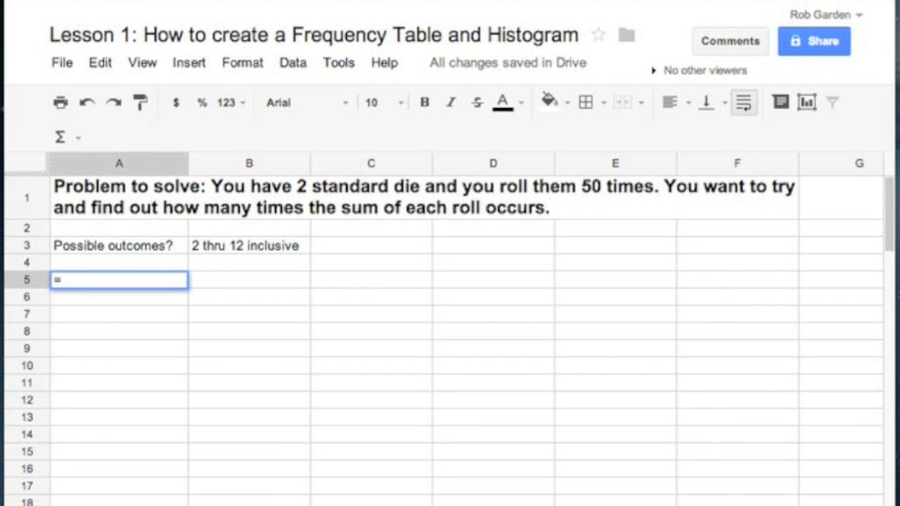
pyautogui.write('r')
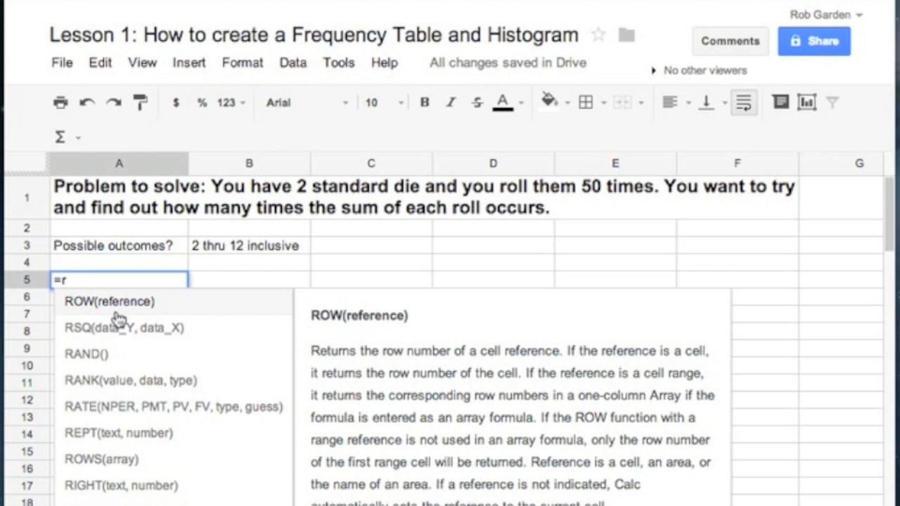
pyautogui.write('an')
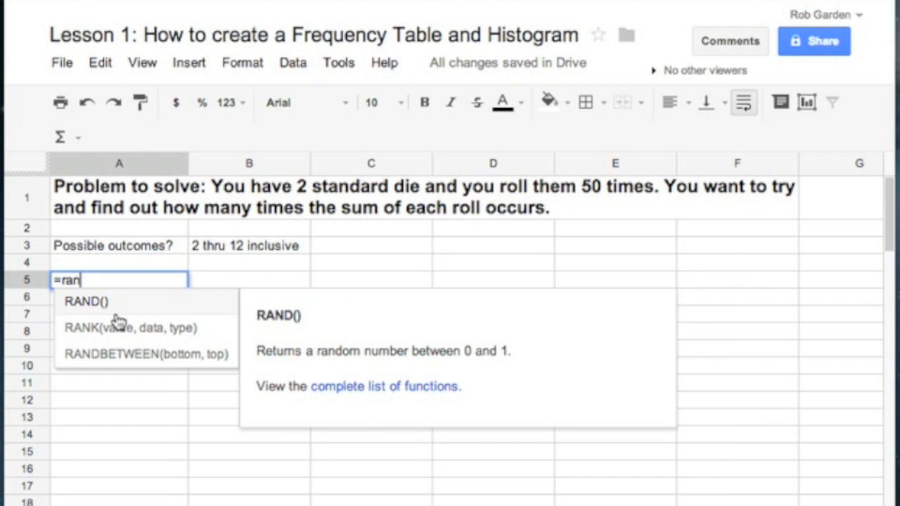
pyautogui.click(126, 356)
pyautogui.write('2, 12)')
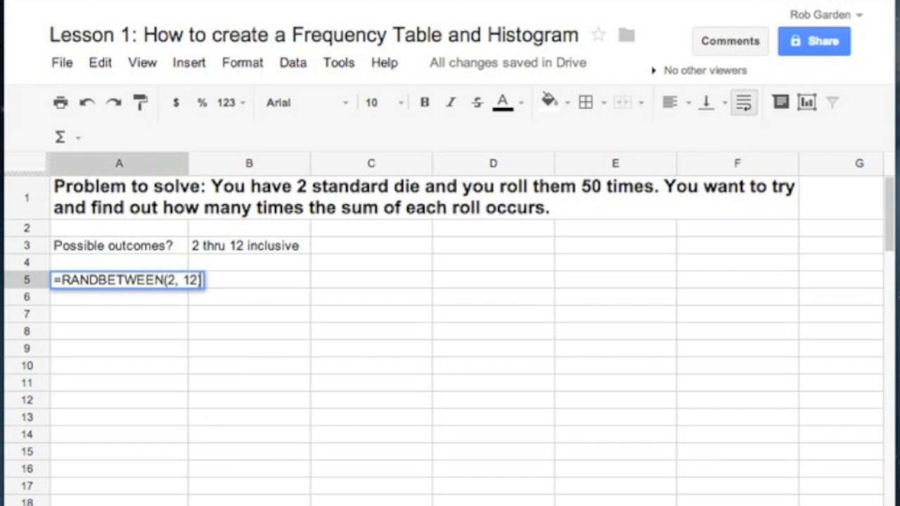
pyautogui.press('Return')
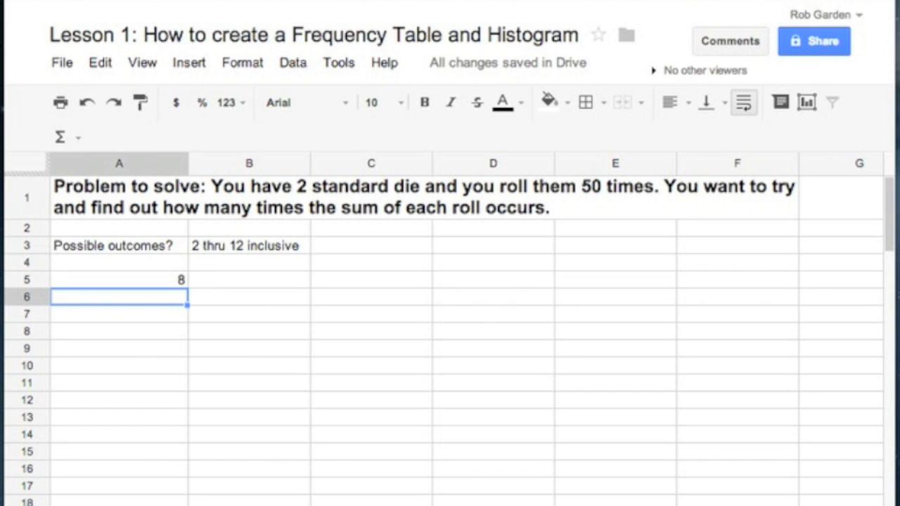
# Fill the random-number formula from A5 down to row 15 and across to column E
pyautogui.click(168, 277)
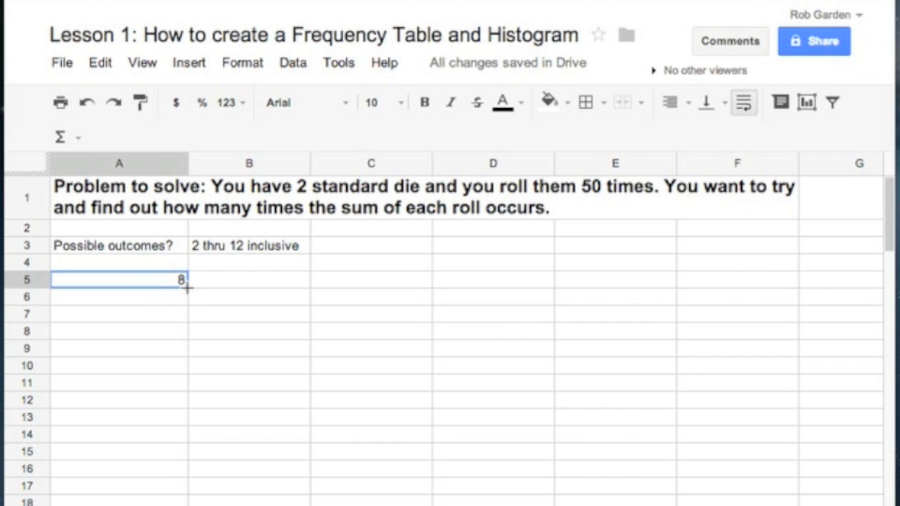
pyautogui.moveTo(187, 286); pyautogui.dragTo(180, 457)
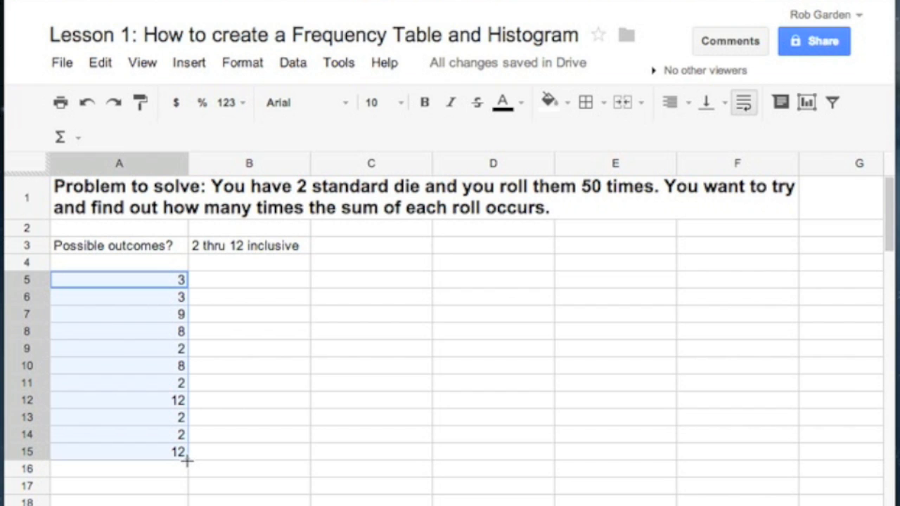
pyautogui.moveTo(371, 460); pyautogui.dragTo(572, 446)
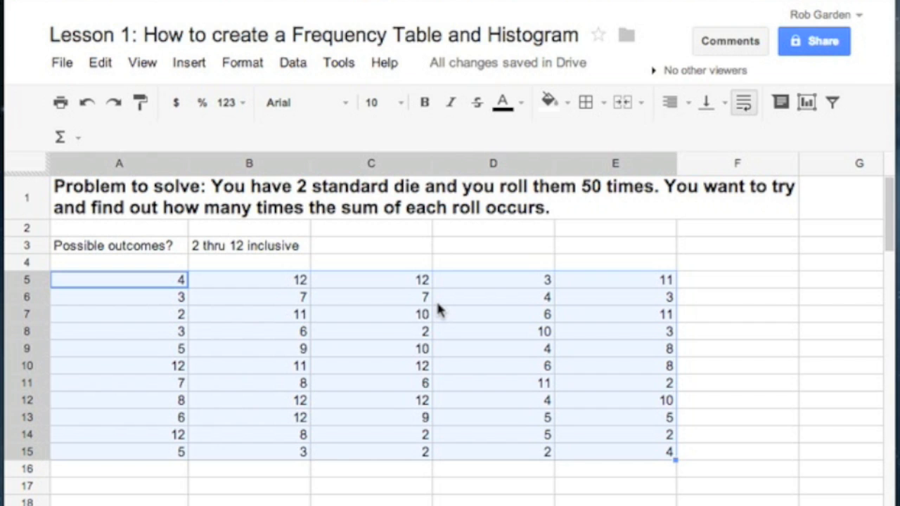
# Select the block of random rolls in A5:E15 and copy it
pyautogui.click(144, 280)
pyautogui.moveTo(144, 281); pyautogui.dragTo(628, 452)
pyautogui.click(102, 63)
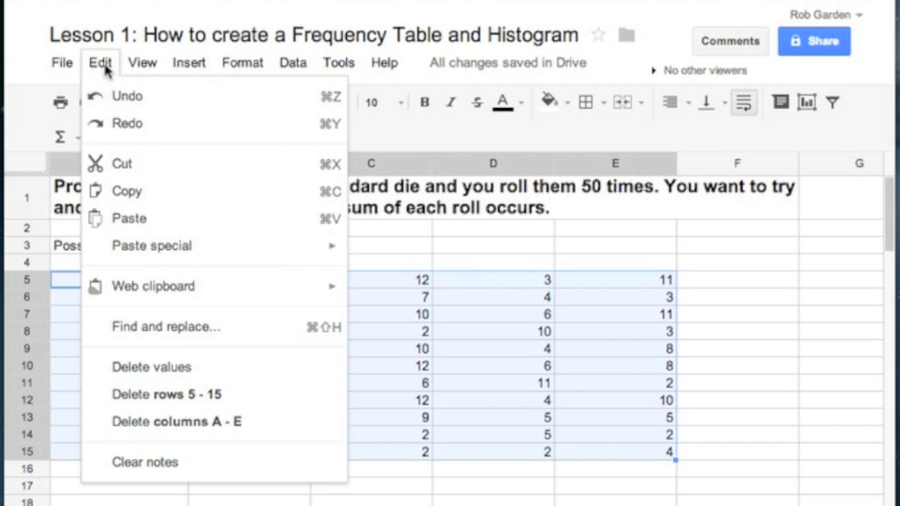
pyautogui.click(130, 192)
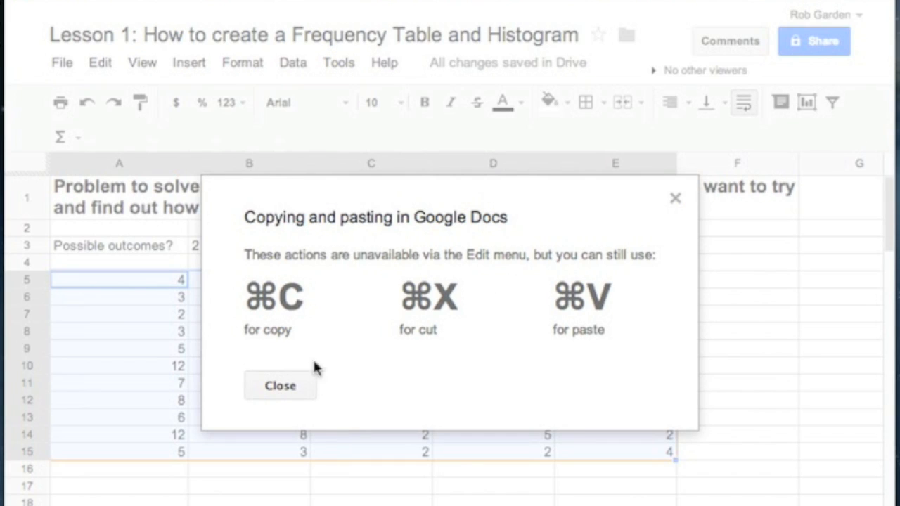
pyautogui.click(278, 388)
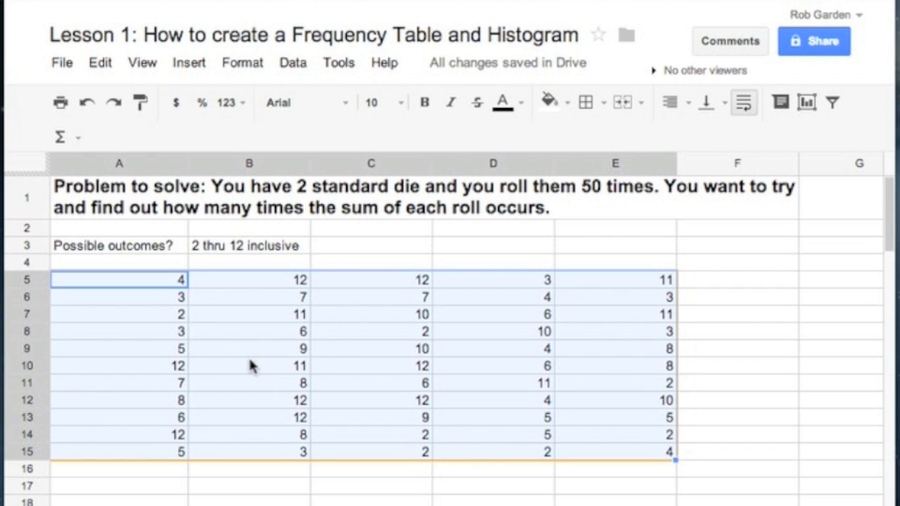
# Paste values only over A5:E15 to replace the formulas, and check that A5, A6 and A7 hold plain numbers
pyautogui.click(99, 63)
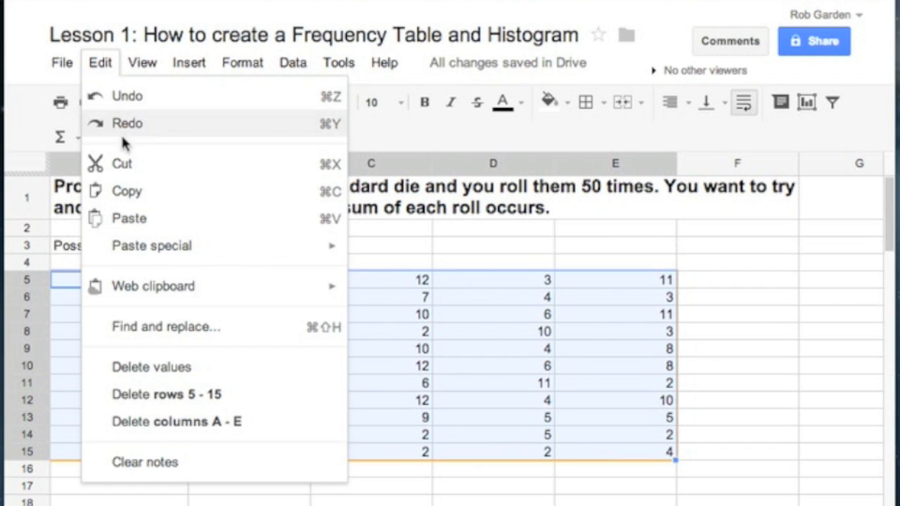
pyautogui.moveTo(144, 251)
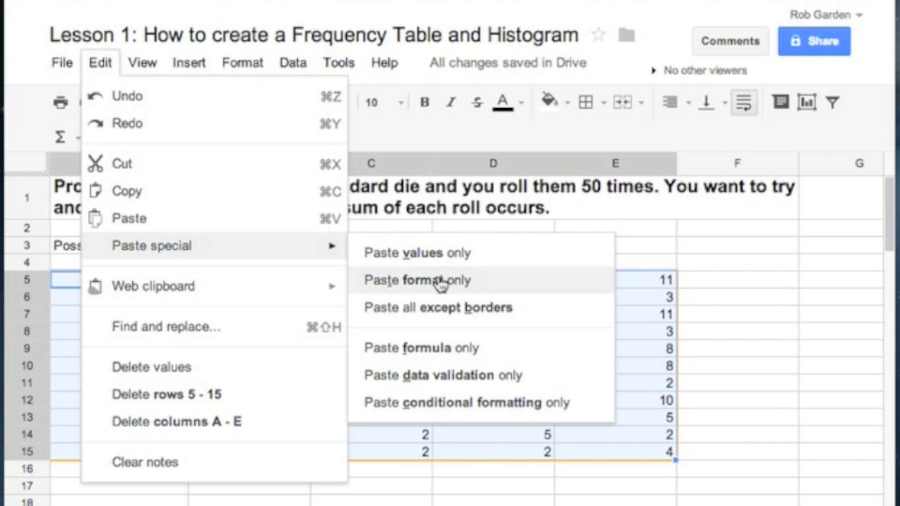
pyautogui.click(439, 254)
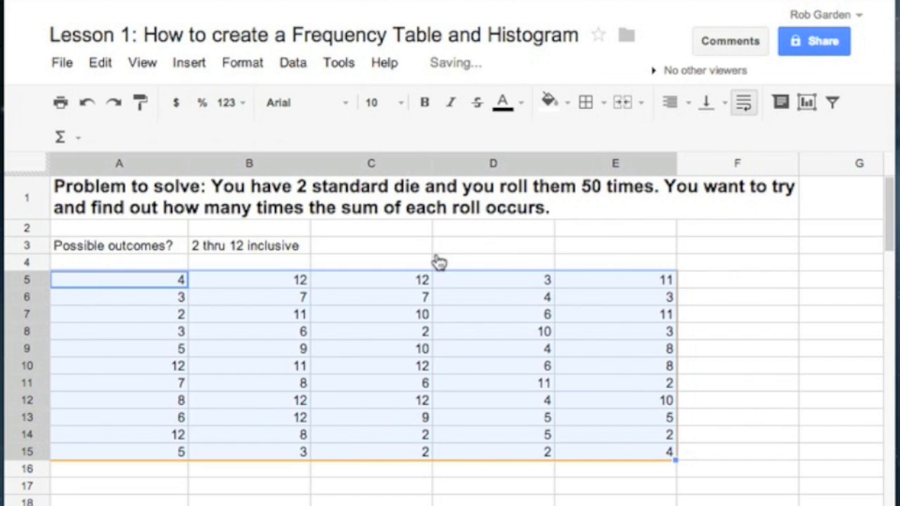
pyautogui.click(403, 491)
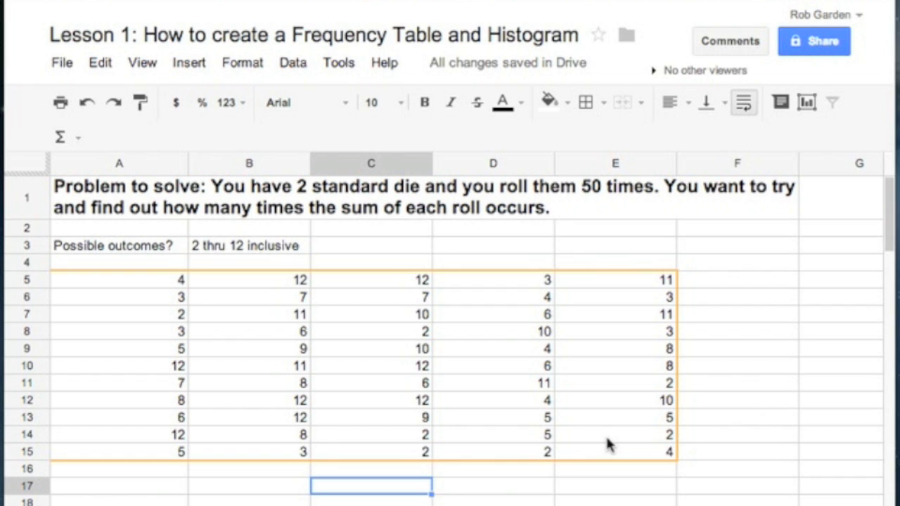
pyautogui.click(157, 490)
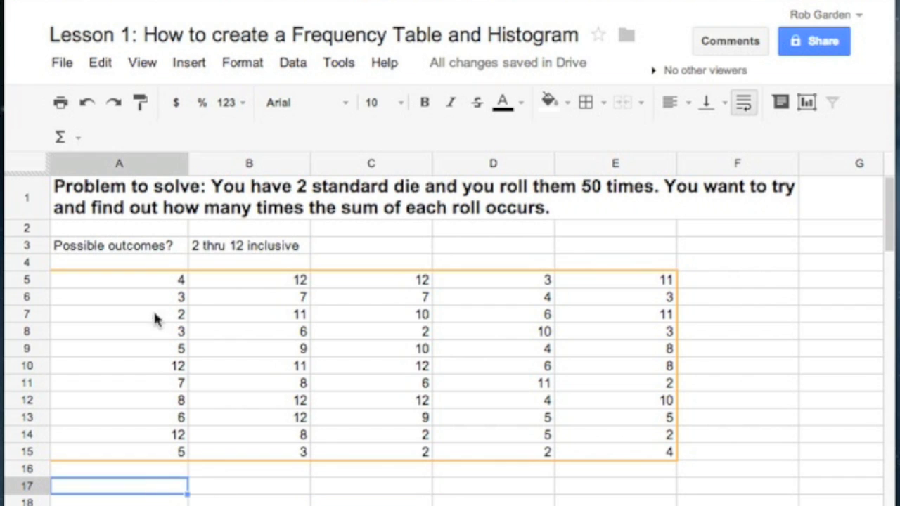
pyautogui.click(158, 281)
pyautogui.click(160, 298)
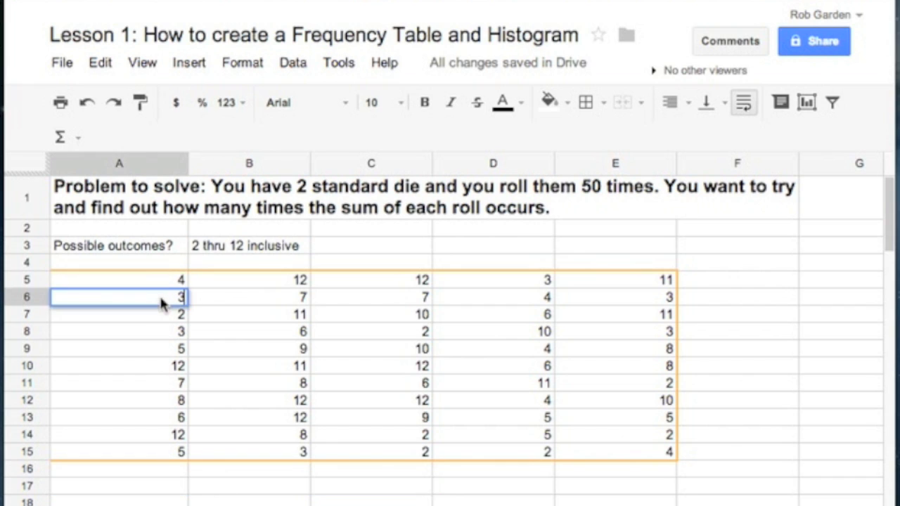
pyautogui.click(160, 314)
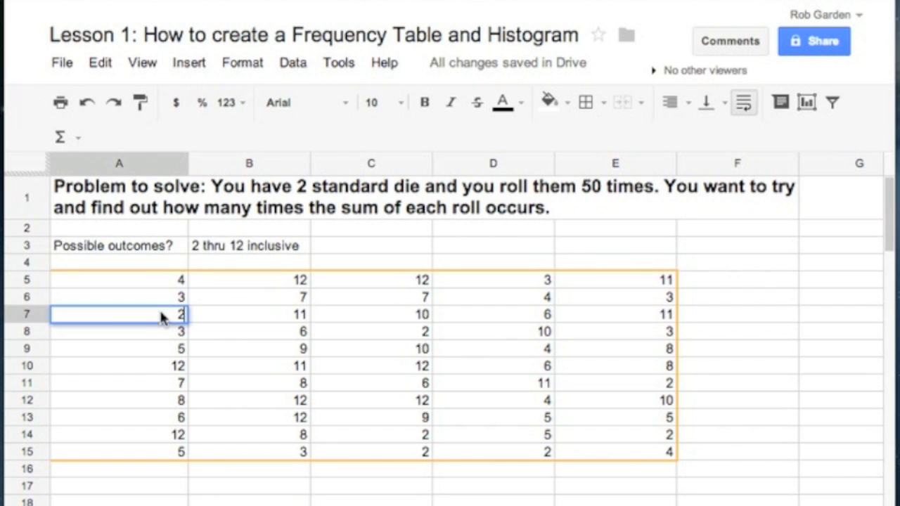
# Enter the heading "Sum" in A17 and the first value 2 in A18
pyautogui.click(167, 485)
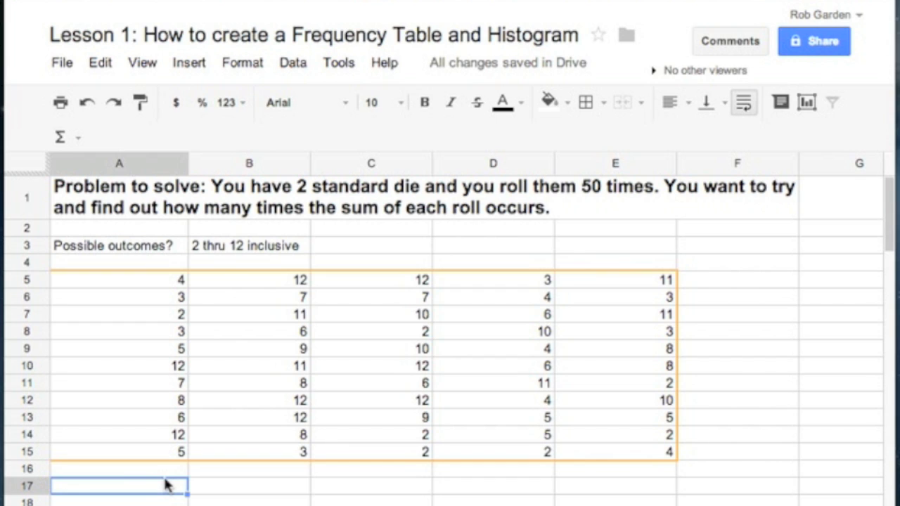
pyautogui.write('Sum')
pyautogui.press('Return')
pyautogui.write('2')
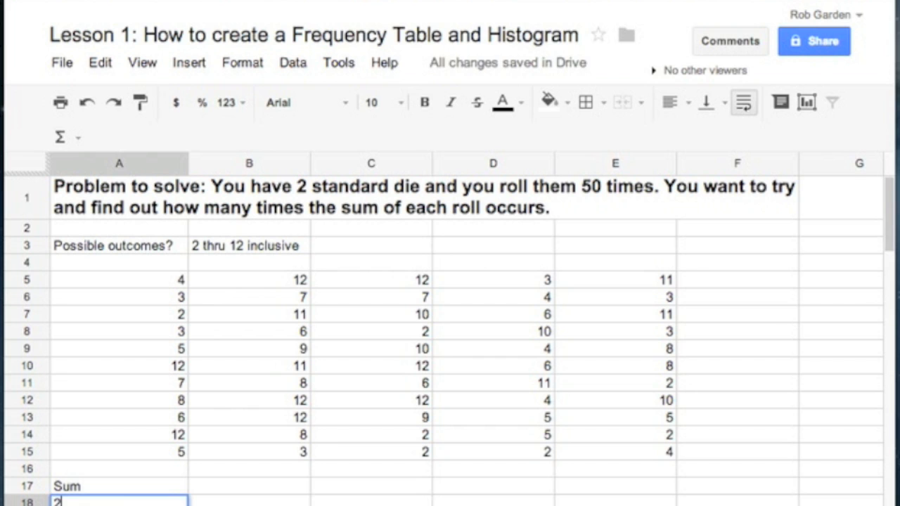
pyautogui.click(259, 503)
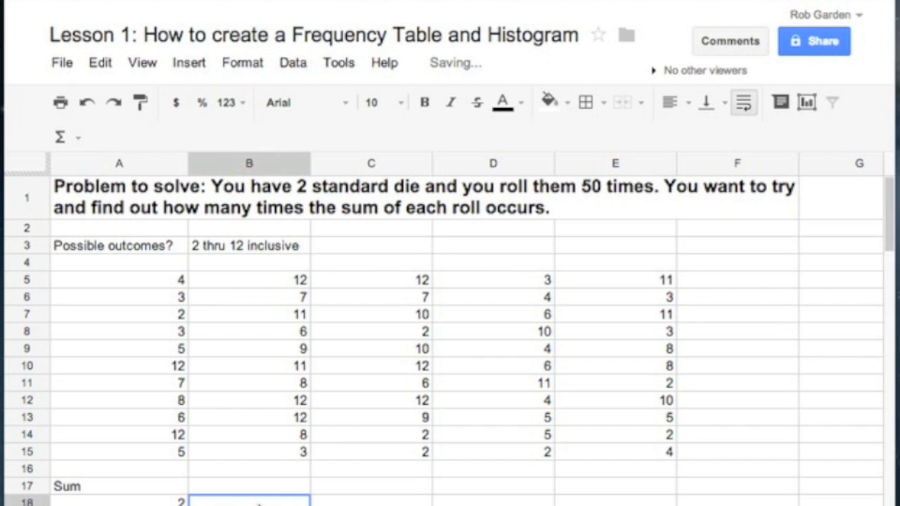
# Extend the sum series from A18 down to A29 in steps of one, and clear the surplus 13 in A29
pyautogui.scroll(-3, 162, 501)
pyautogui.click(172, 309)
pyautogui.moveTo(172, 313); pyautogui.dragTo(185, 496)
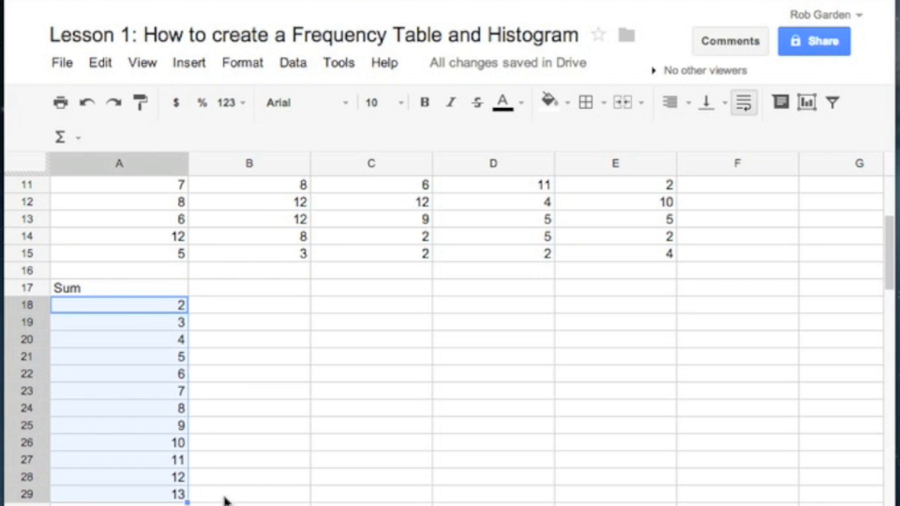
pyautogui.click(175, 495)
pyautogui.press('Delete')
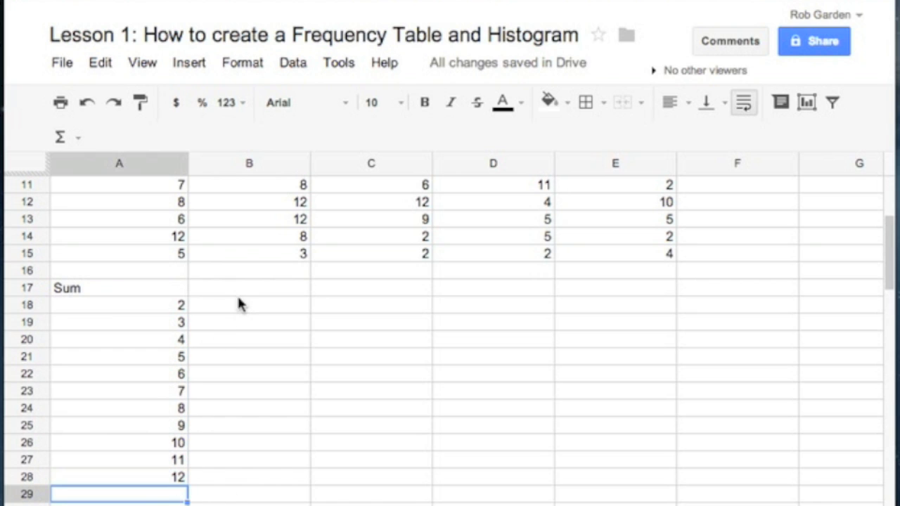
# Enter the heading "Frequency" in B17 beside the "Sum" heading
pyautogui.scroll(3, 240, 294)
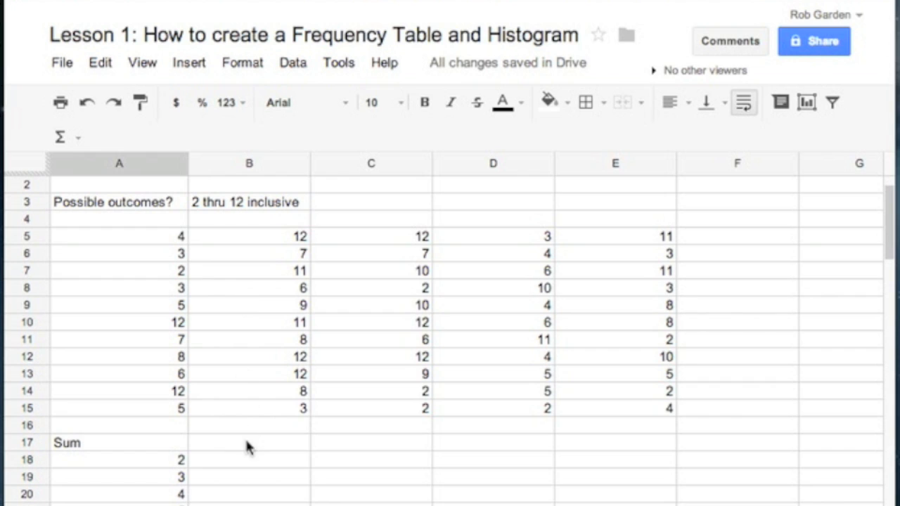
pyautogui.click(246, 441)
pyautogui.write('Frequency')
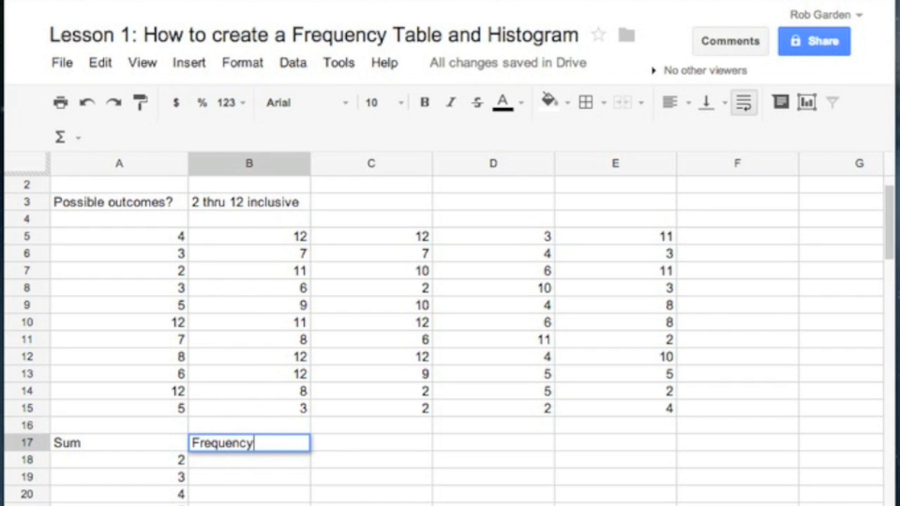
# Enter 7 in B18 as the frequency of the sum 2
pyautogui.click(257, 456)
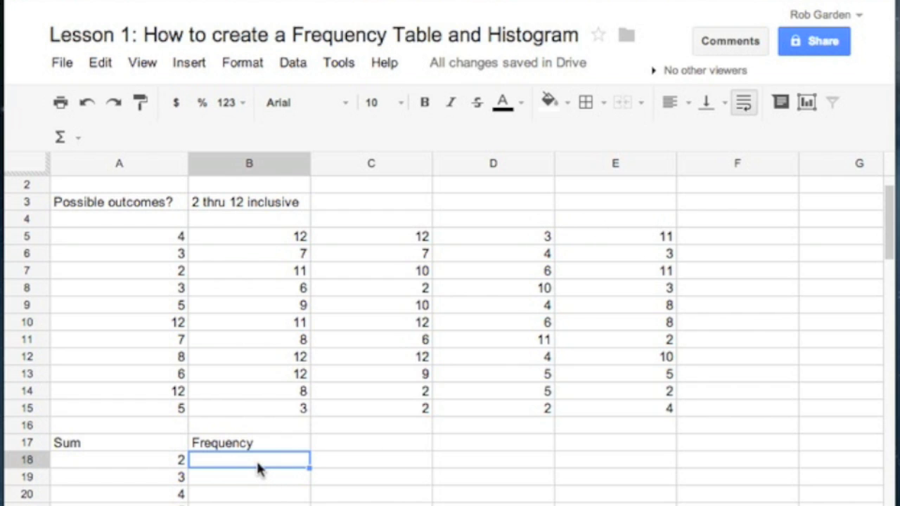
pyautogui.write('7')
pyautogui.press('Return')
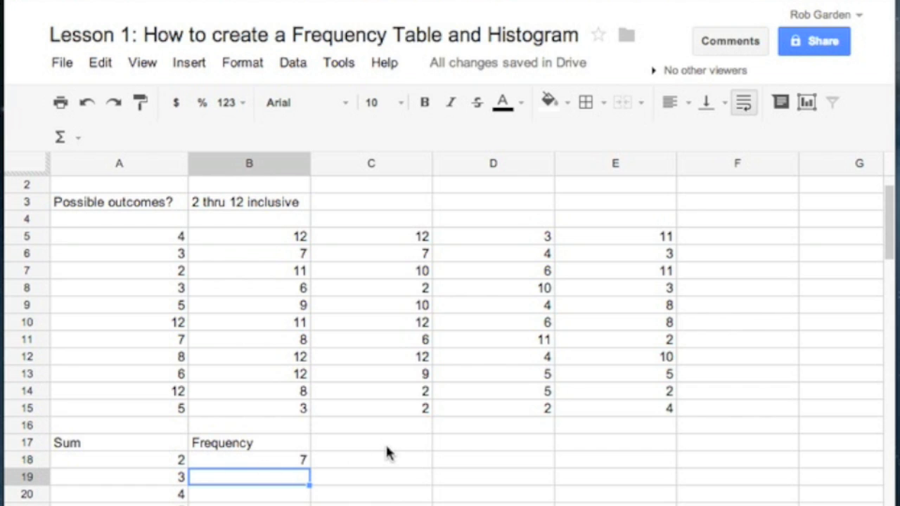
# Replace the typed number in B18 with the formula =COUNTIF(A5:E15,A18)
pyautogui.scroll(-1, 385, 450)
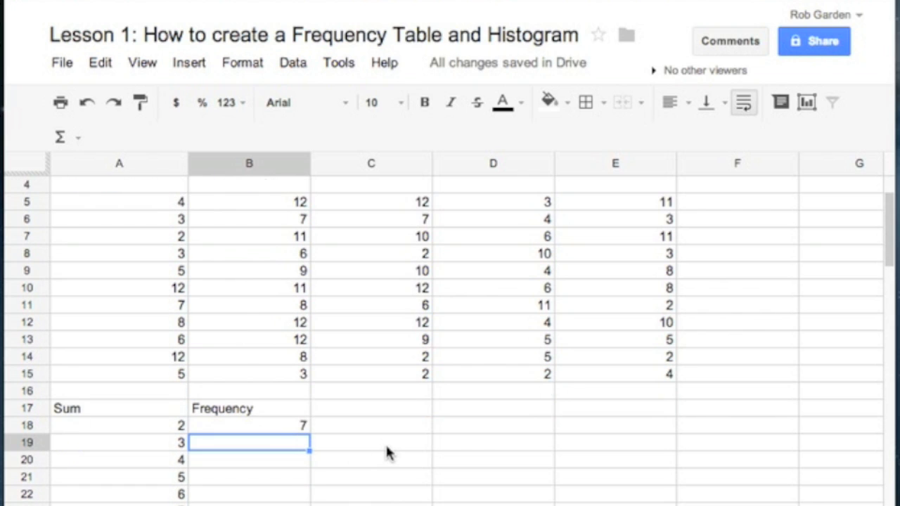
pyautogui.doubleClick(286, 426)
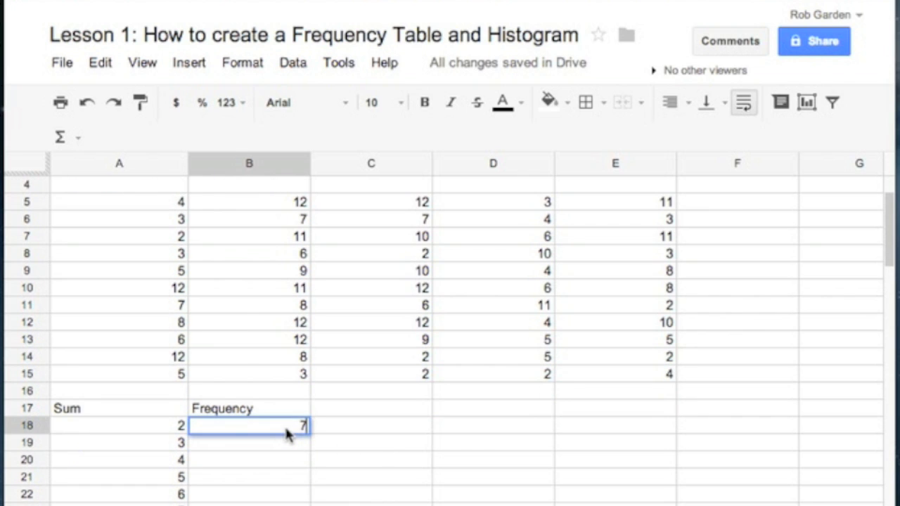
pyautogui.press('BackSpace')
pyautogui.write('=')
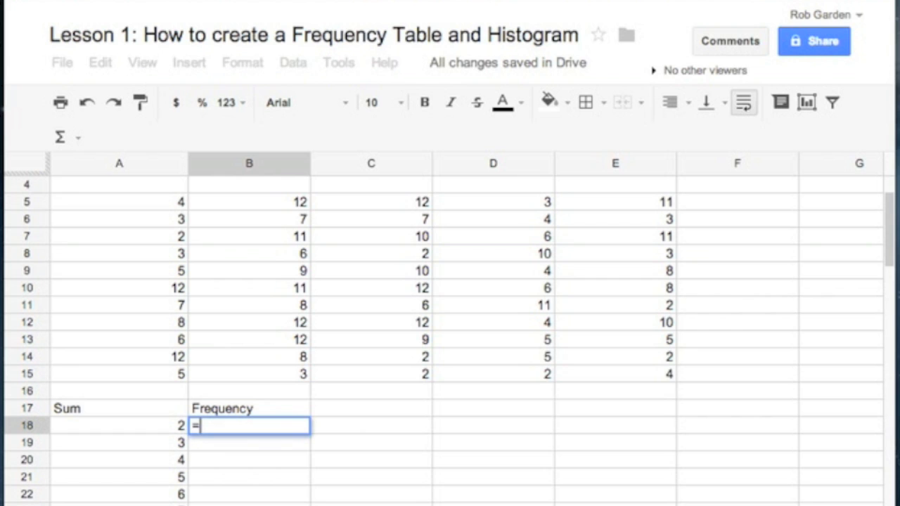
pyautogui.write('cou')
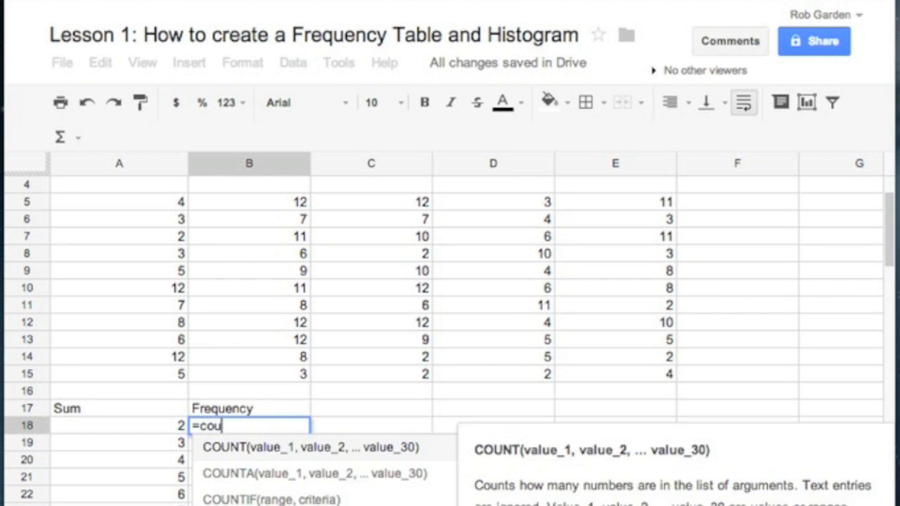
pyautogui.click(286, 501)
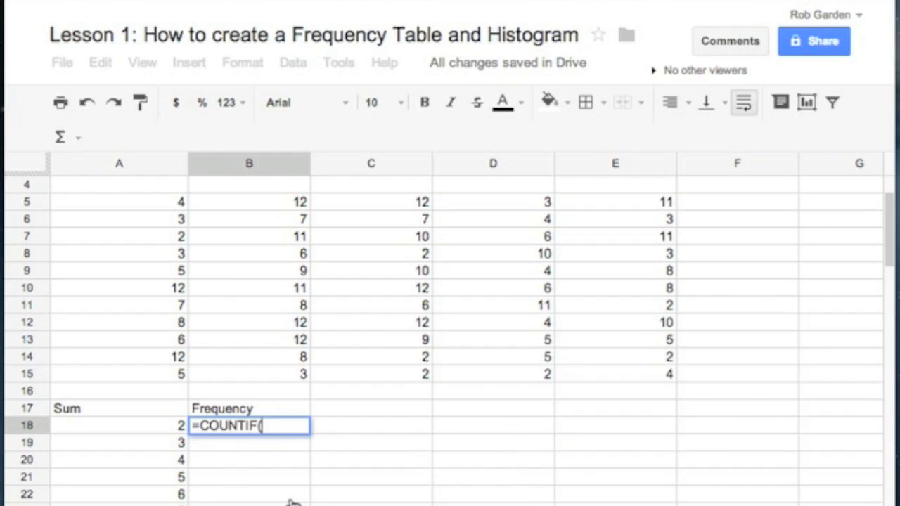
pyautogui.moveTo(168, 199); pyautogui.dragTo(615, 377)
pyautogui.write(',')
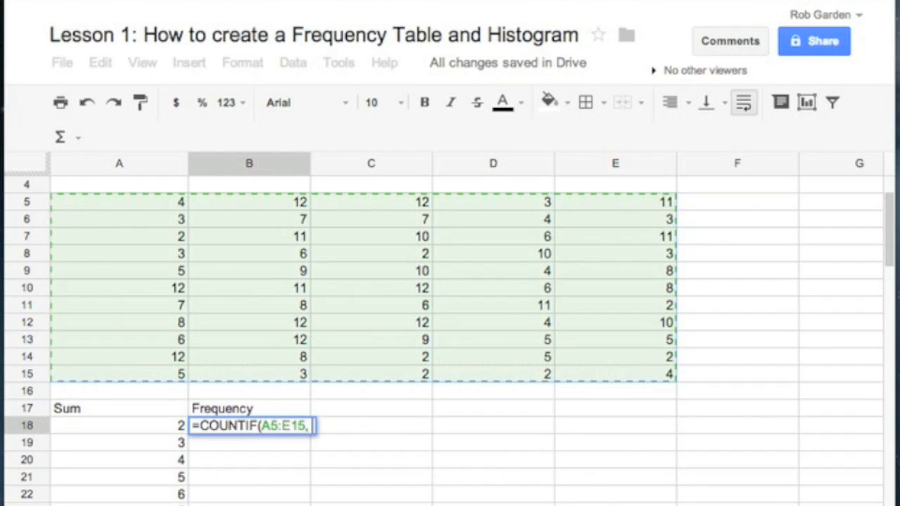
pyautogui.click(175, 433)
pyautogui.write(')')
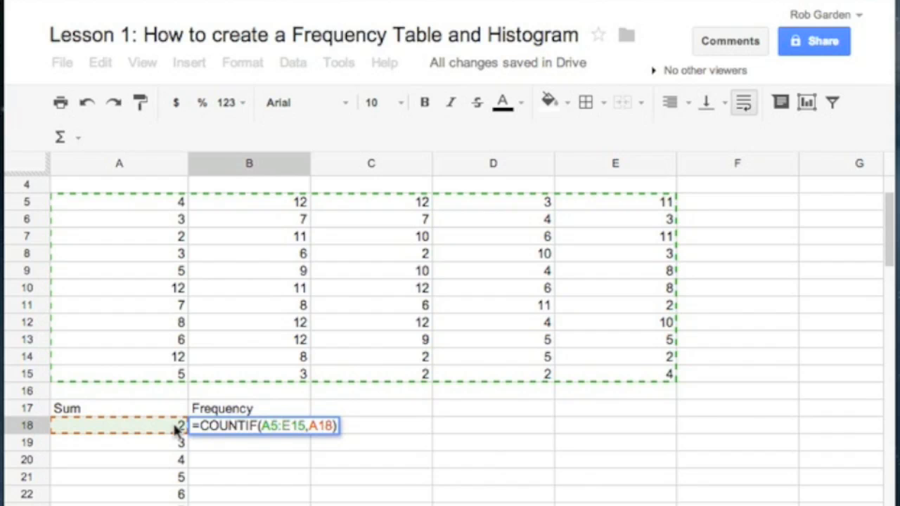
pyautogui.press('Return')
# Fill the COUNTIF formula from B18 down the Frequency column to the row of the last sum
pyautogui.click(281, 427)
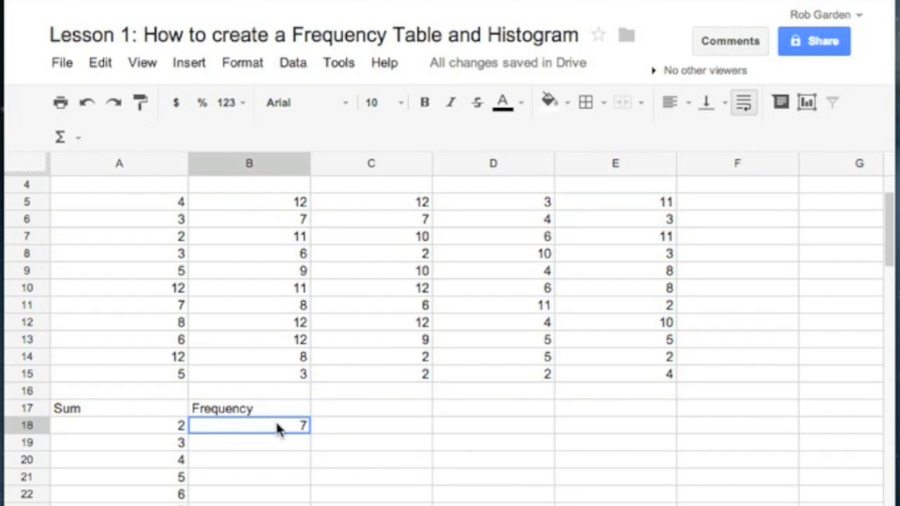
pyautogui.scroll(-2, 280, 429)
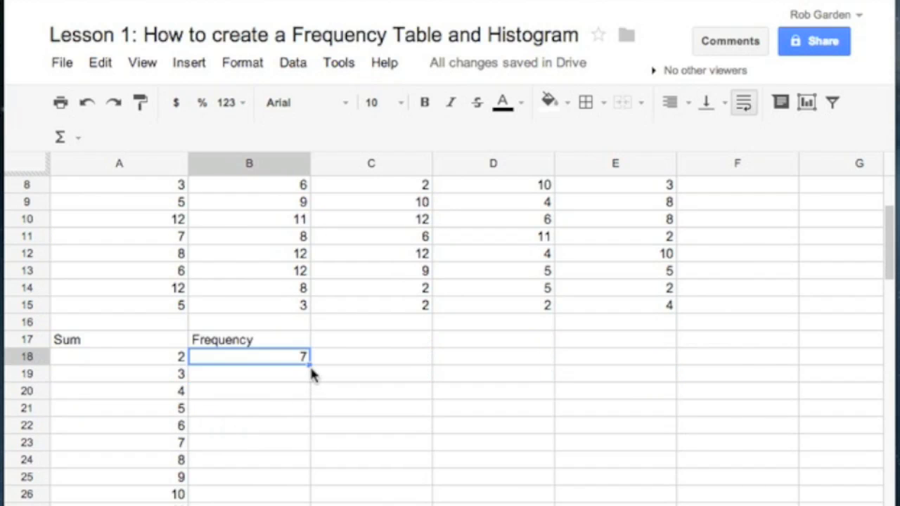
pyautogui.moveTo(307, 364); pyautogui.dragTo(311, 503)
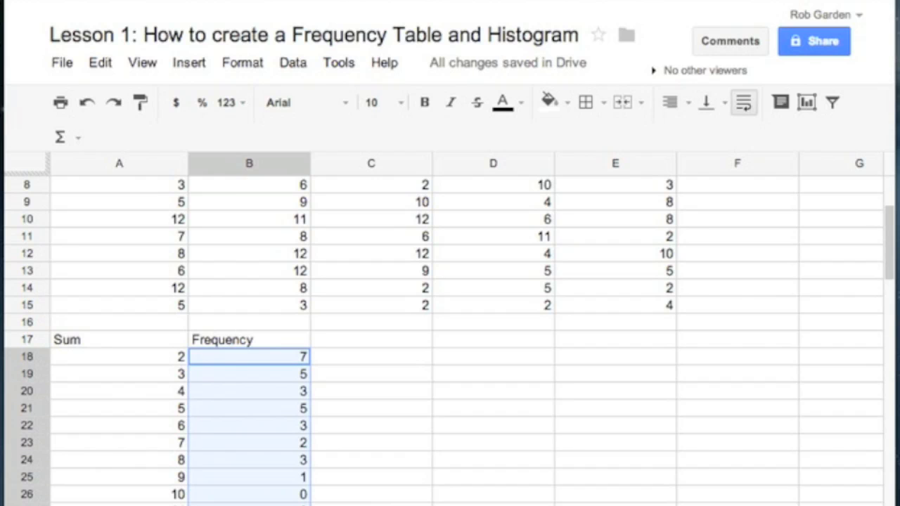
# Inspect the filled formulas in the Frequency column, from B18 to B21 and near the end, to see which range each one counts
pyautogui.scroll(2, 448, 339)
pyautogui.scroll(-1, 449, 339)
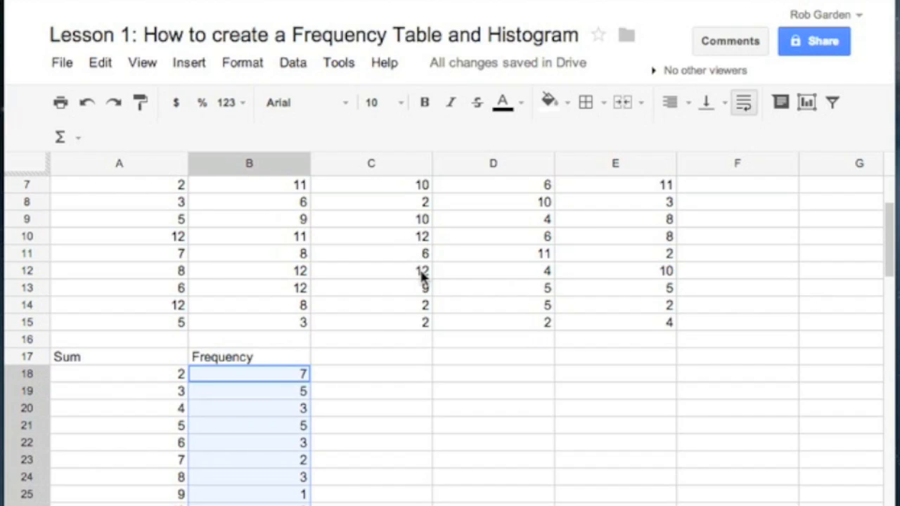
pyautogui.scroll(3, 421, 276)
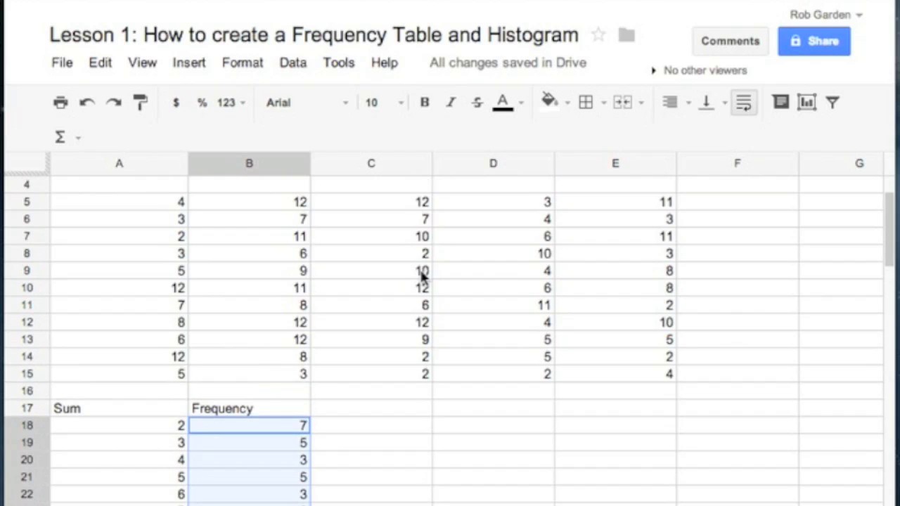
pyautogui.click(268, 428)
pyautogui.doubleClick(268, 429)
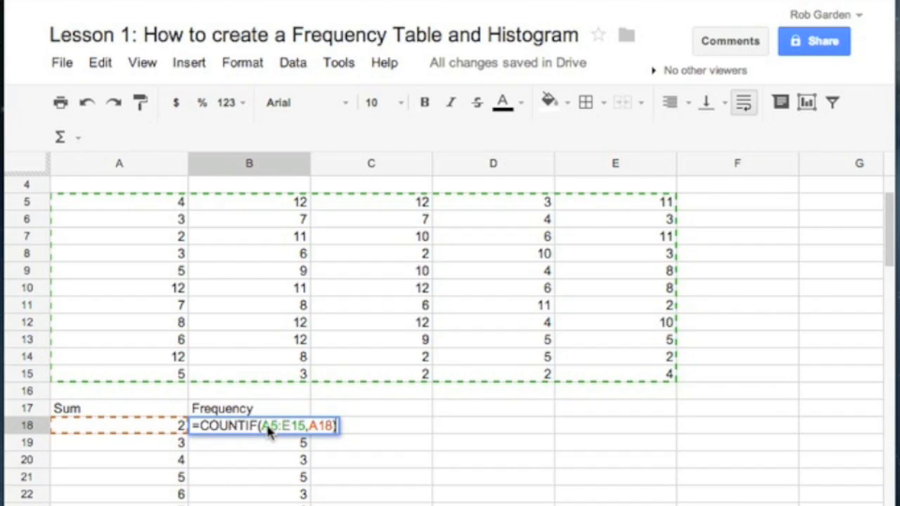
pyautogui.click(264, 447)
pyautogui.doubleClick(265, 449)
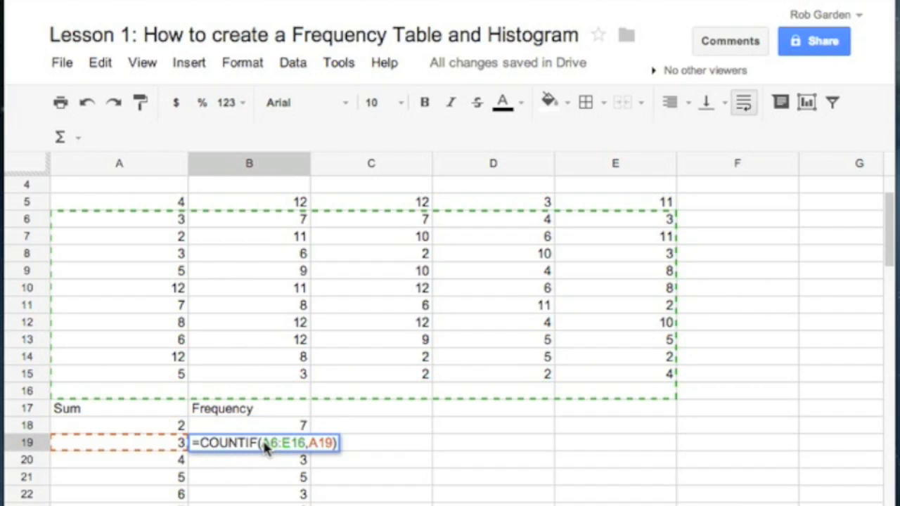
pyautogui.doubleClick(267, 461)
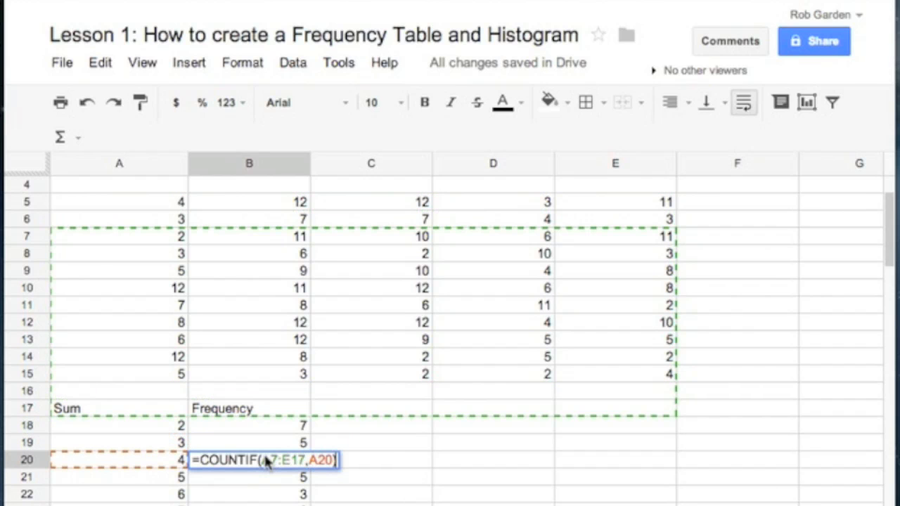
pyautogui.click(266, 478)
pyautogui.doubleClick(267, 478)
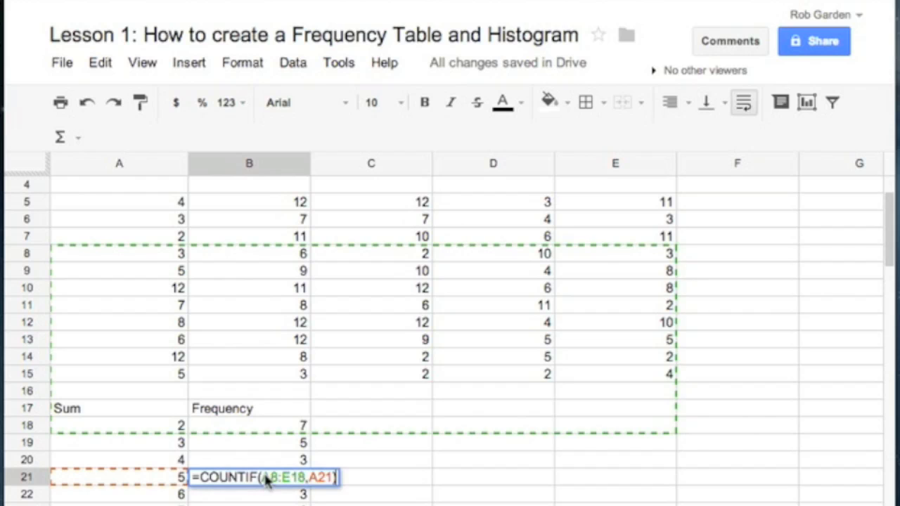
pyautogui.scroll(-3, 267, 494)
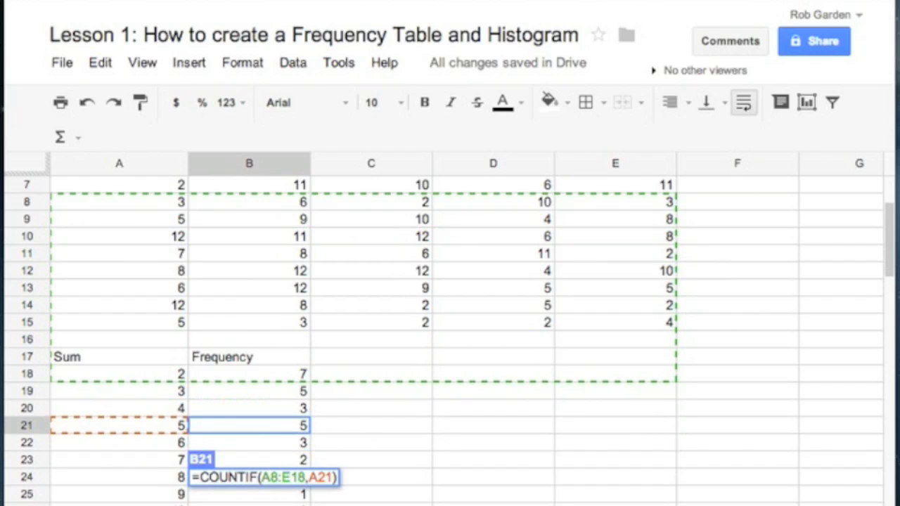
pyautogui.click(268, 505)
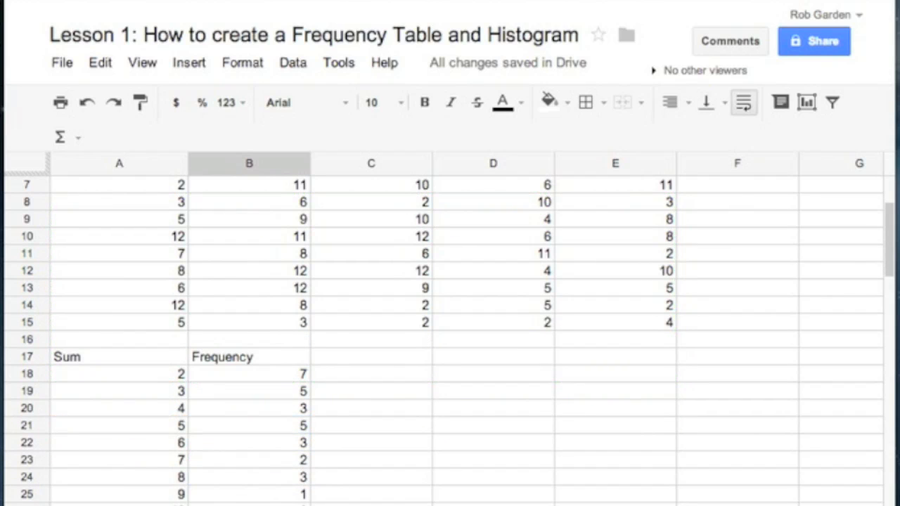
pyautogui.doubleClick(267, 504)
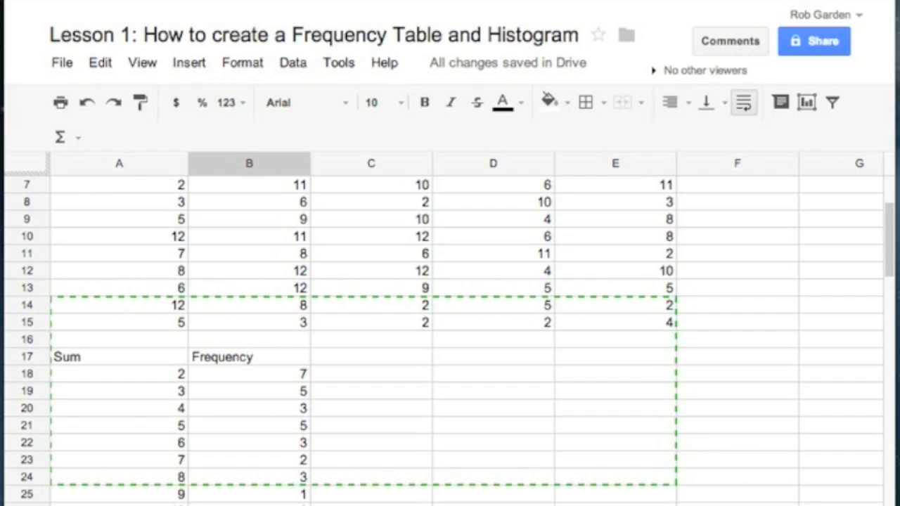
# Make the counted range in B18 absolute by changing the formula to =COUNTIF($A$5:$A$15,A18)
pyautogui.click(277, 378)
pyautogui.doubleClick(277, 377)
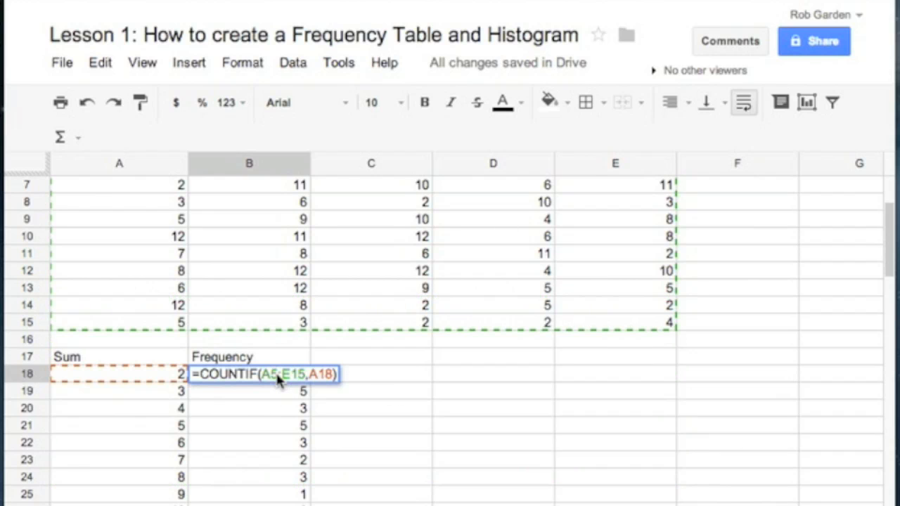
pyautogui.scroll(2, 300, 286)
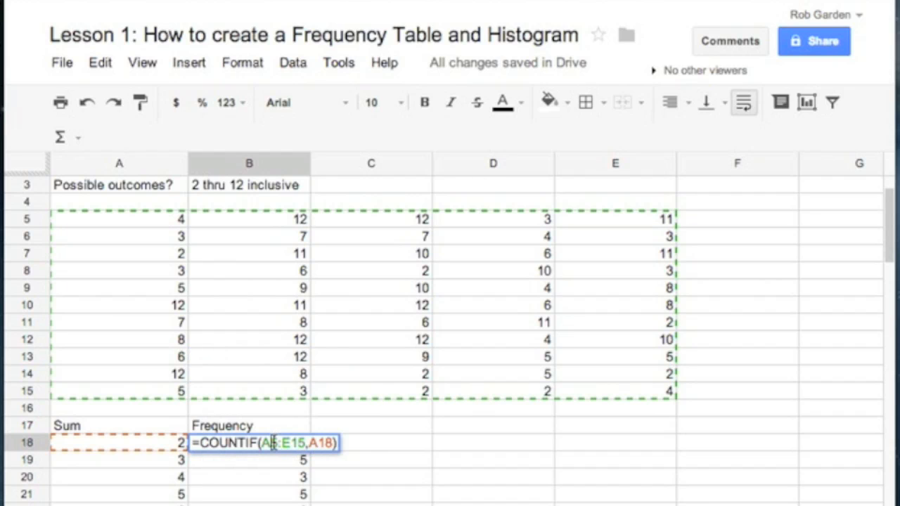
pyautogui.write('$A')
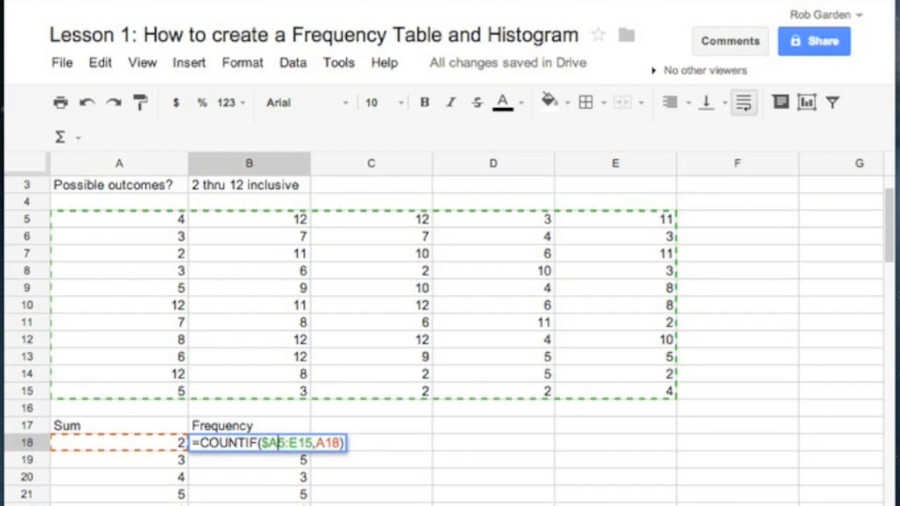
pyautogui.write('$5:')
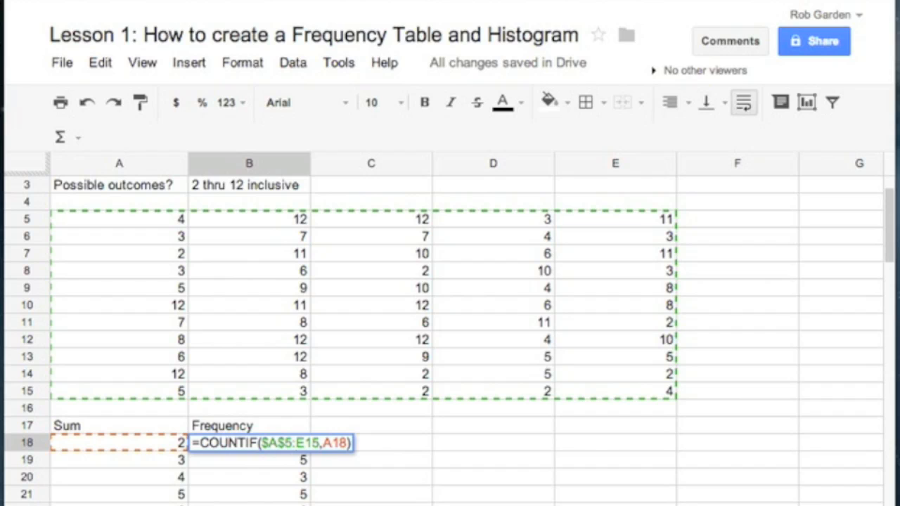
pyautogui.write('A')
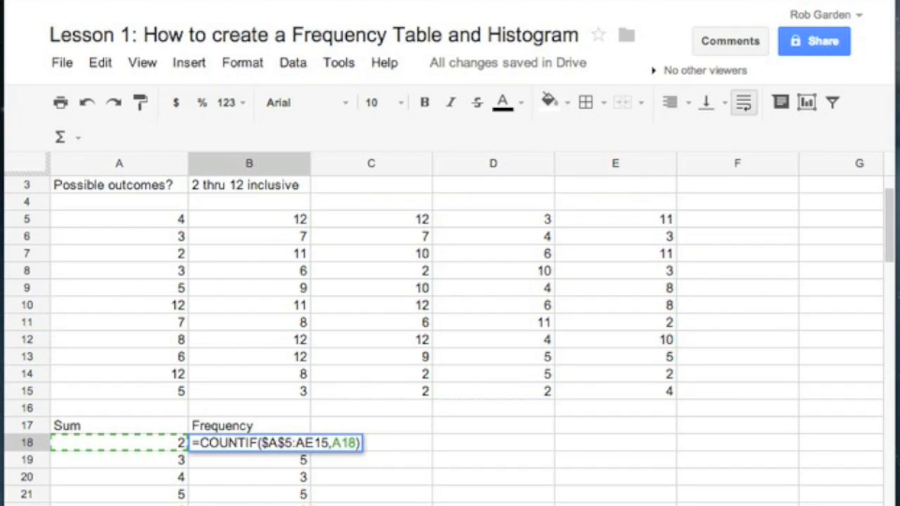
pyautogui.press('Delete')
pyautogui.write('$')
pyautogui.press('Left')
pyautogui.press('Left')
pyautogui.write('$')
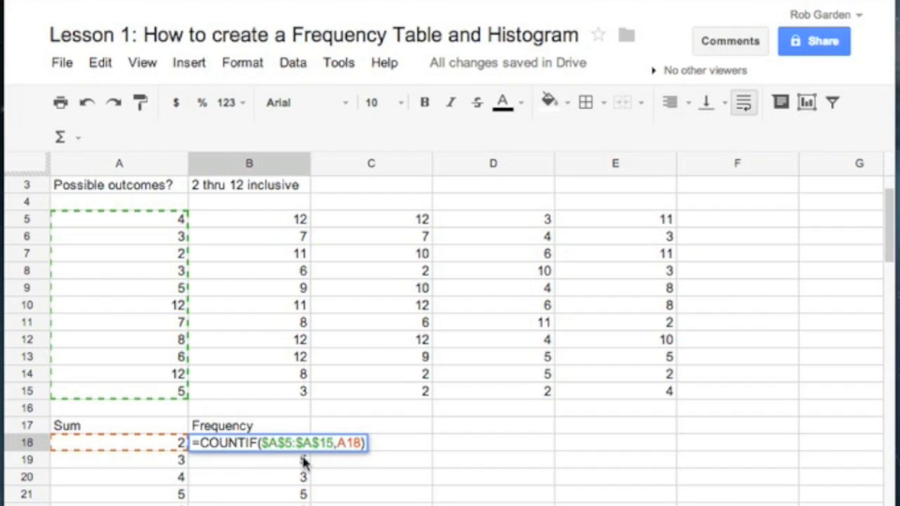
pyautogui.press('Return')
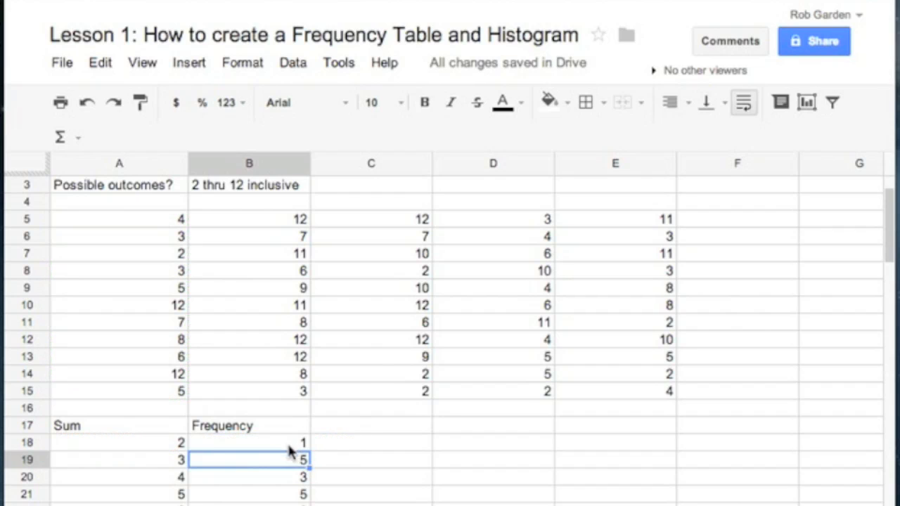
# Correct the end of the range in B18 so the formula reads =COUNTIF($A$5:$E$15,A18)
pyautogui.doubleClick(286, 441)
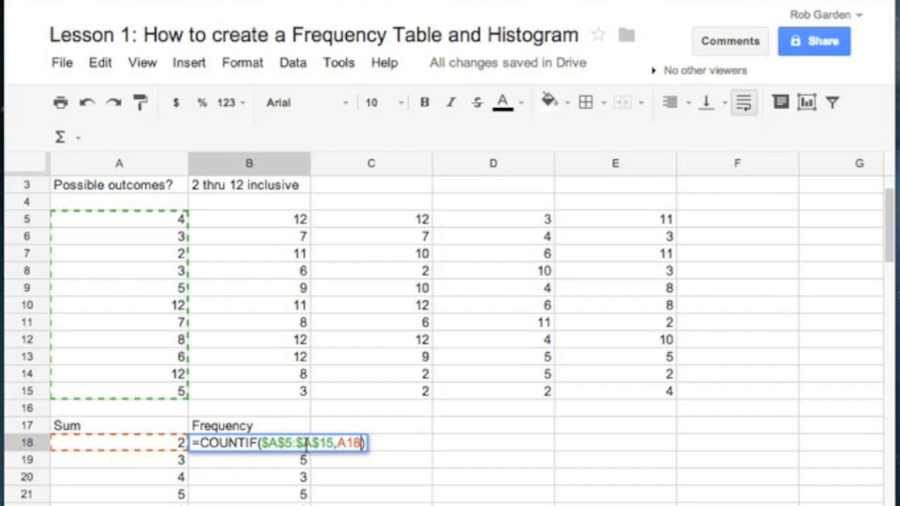
pyautogui.click(313, 442)
pyautogui.press('BackSpace')
pyautogui.write('E')
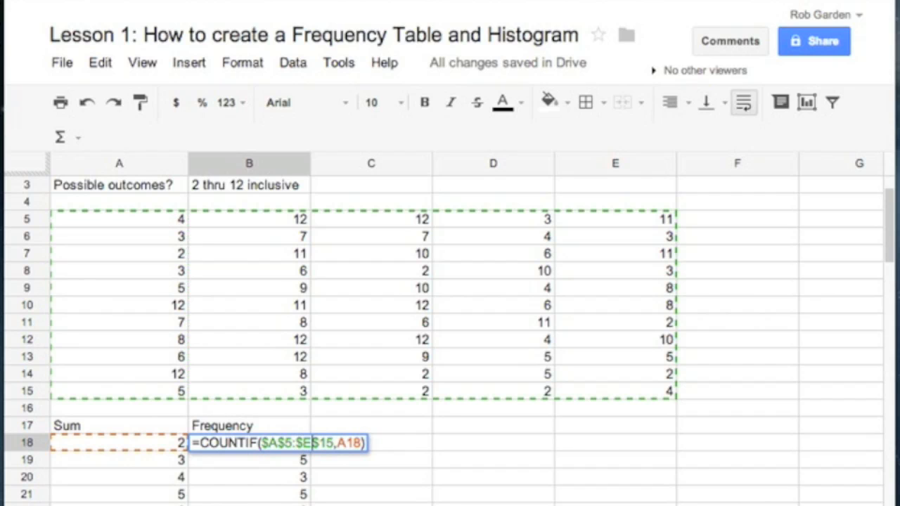
pyautogui.press('Return')
# Fill the corrected formula from B18 down to B28 and check the range used in B28
pyautogui.click(288, 442)
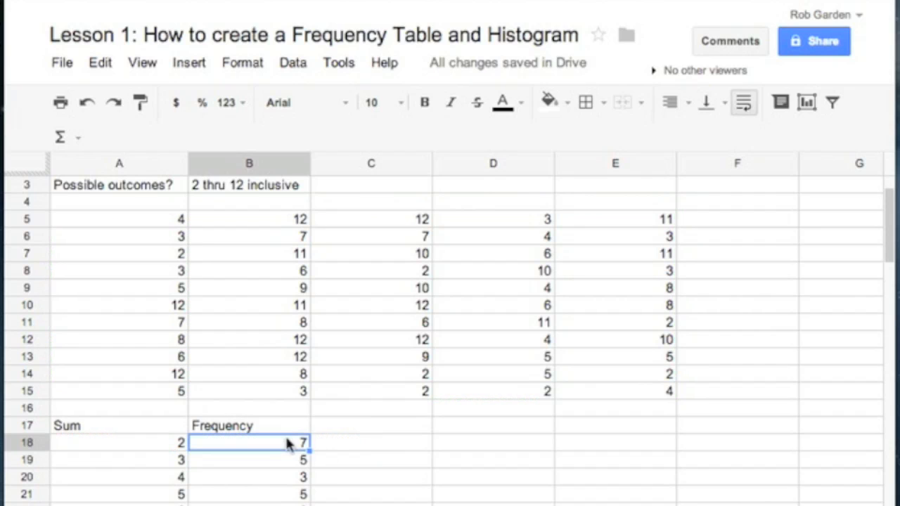
pyautogui.moveTo(312, 448); pyautogui.dragTo(309, 495)
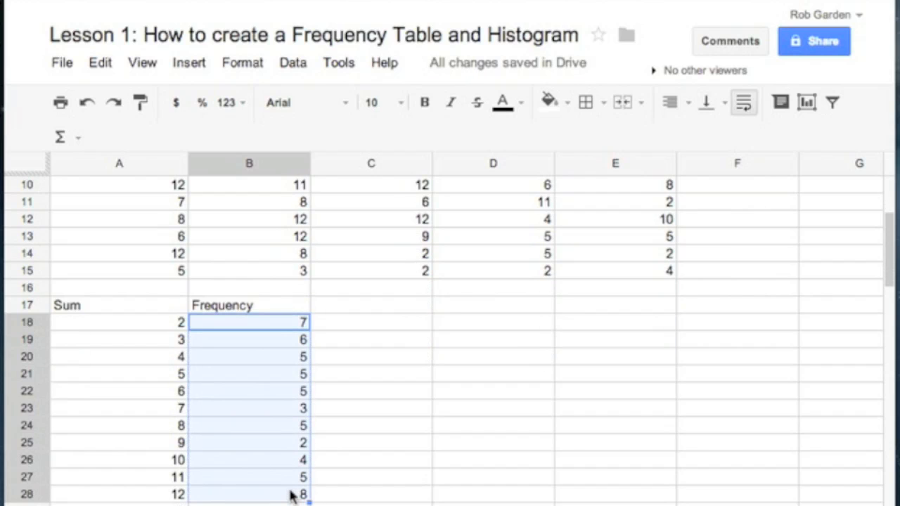
pyautogui.click(282, 495)
pyautogui.doubleClick(283, 495)
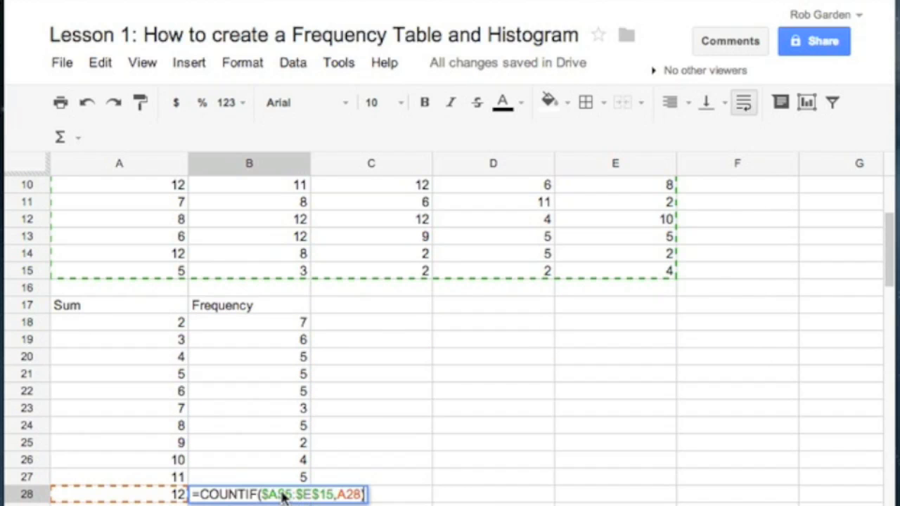
pyautogui.press('Return')
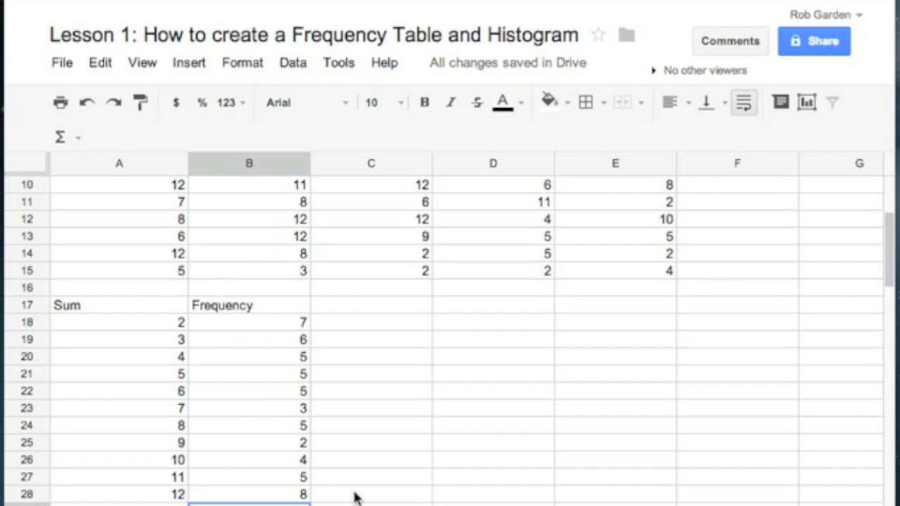
# Make the Sum and Frequency headings in A17:B17 bold and centre them horizontally
pyautogui.scroll(1, 353, 494)
pyautogui.moveTo(127, 324); pyautogui.dragTo(257, 322)
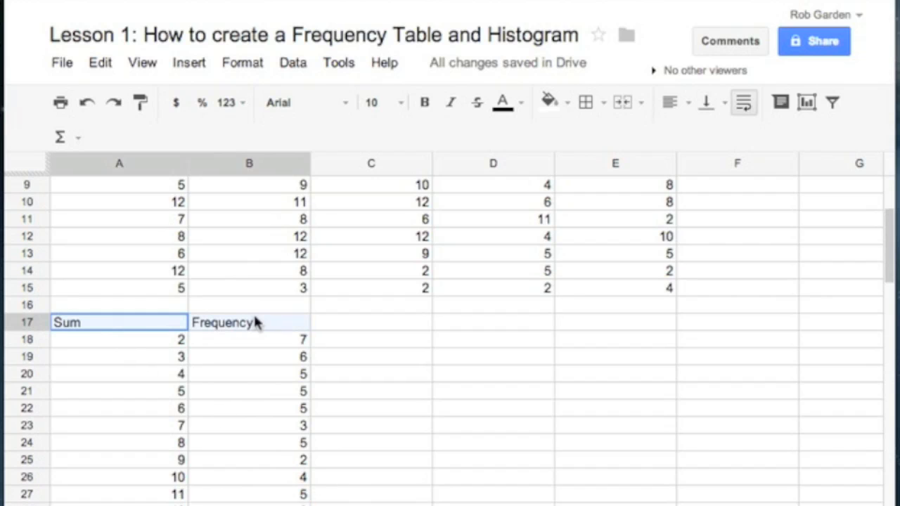
pyautogui.click(422, 107)
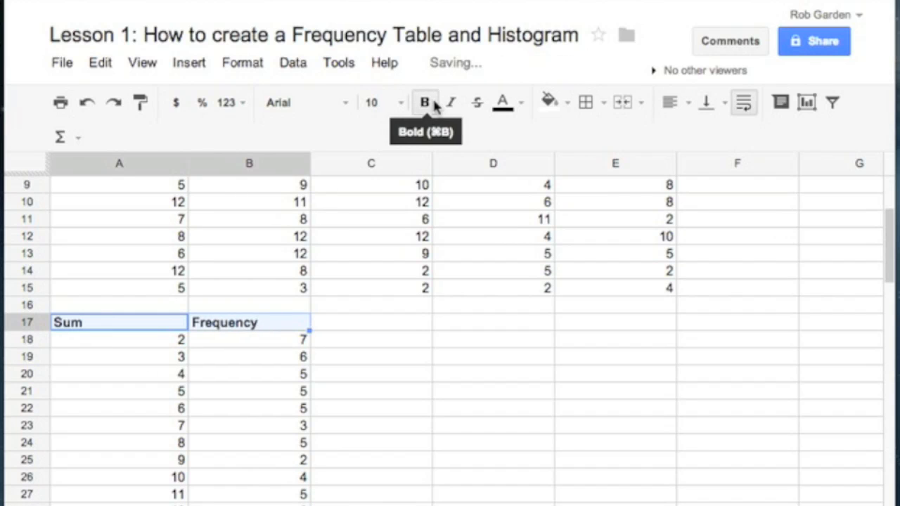
pyautogui.click(676, 108)
pyautogui.click(691, 138)
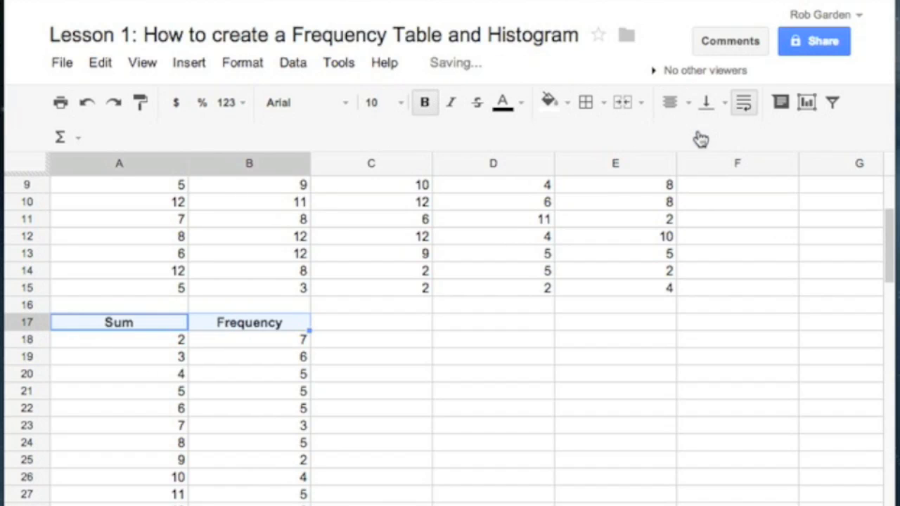
pyautogui.click(437, 355)
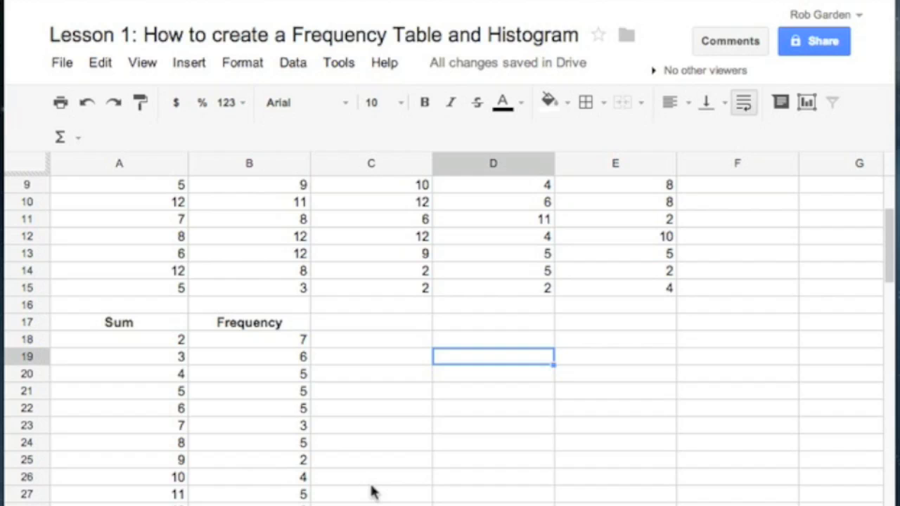
# Create a vertical column chart from the frequency table A17:B28, using column A as labels
pyautogui.moveTo(136, 320); pyautogui.dragTo(258, 500)
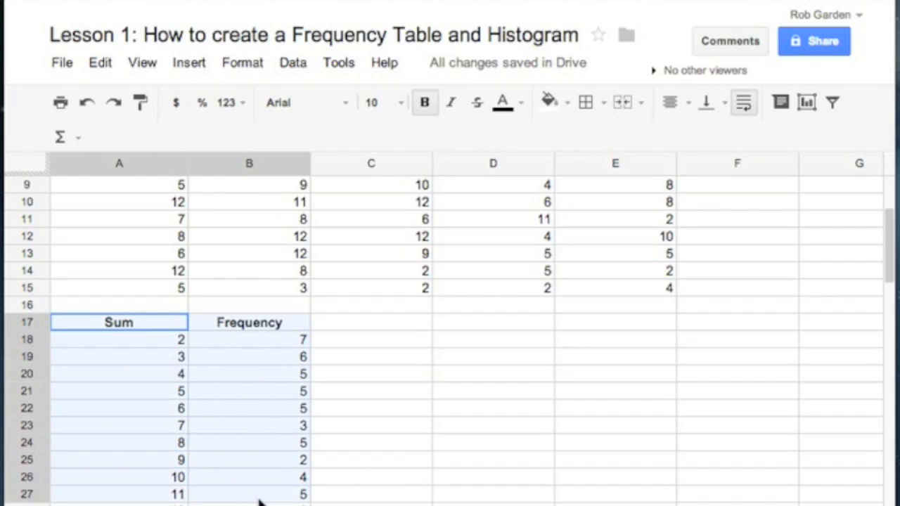
pyautogui.click(193, 68)
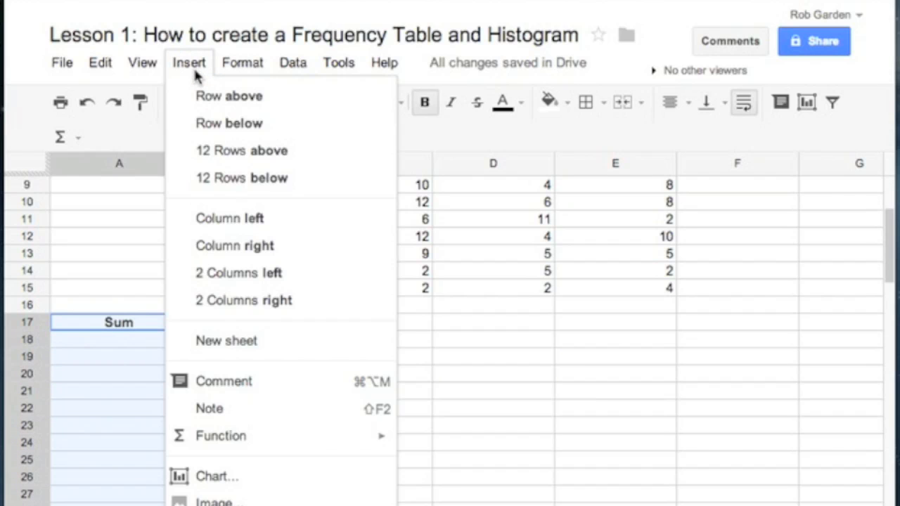
pyautogui.click(254, 482)
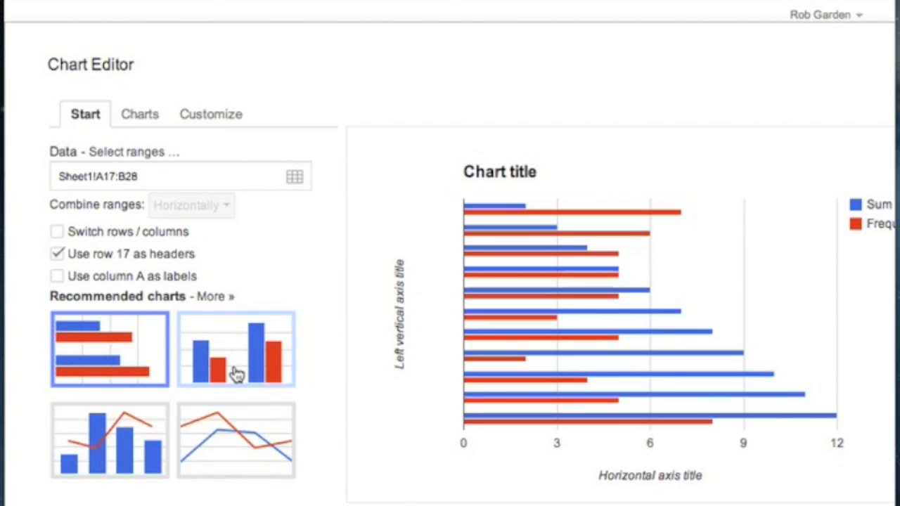
pyautogui.click(234, 359)
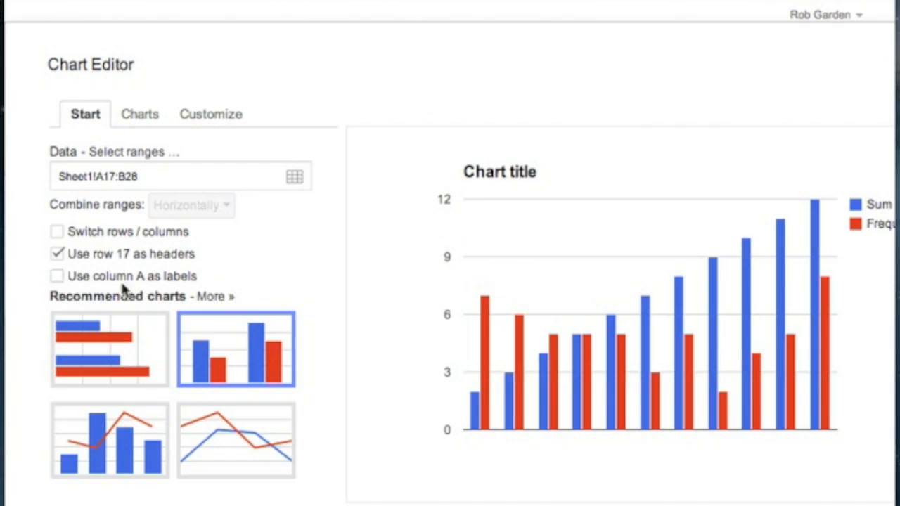
pyautogui.click(57, 278)
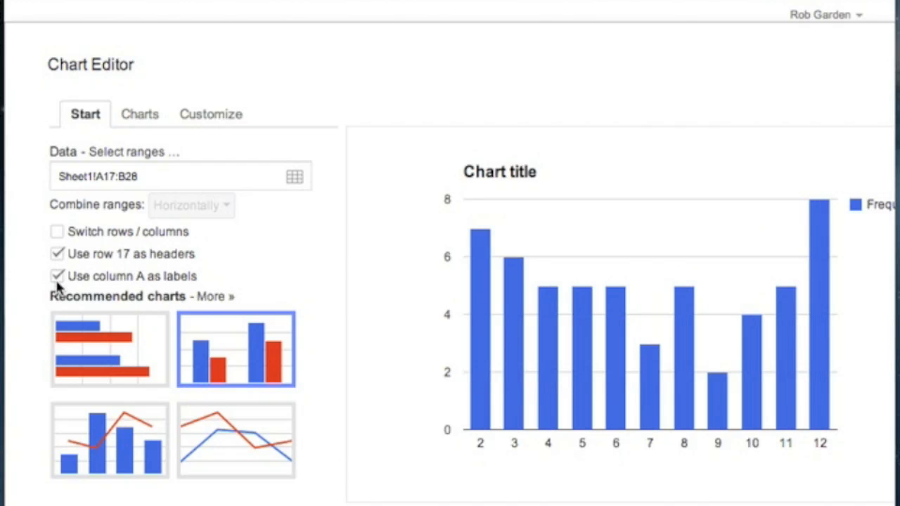
pyautogui.moveTo(582, 315)
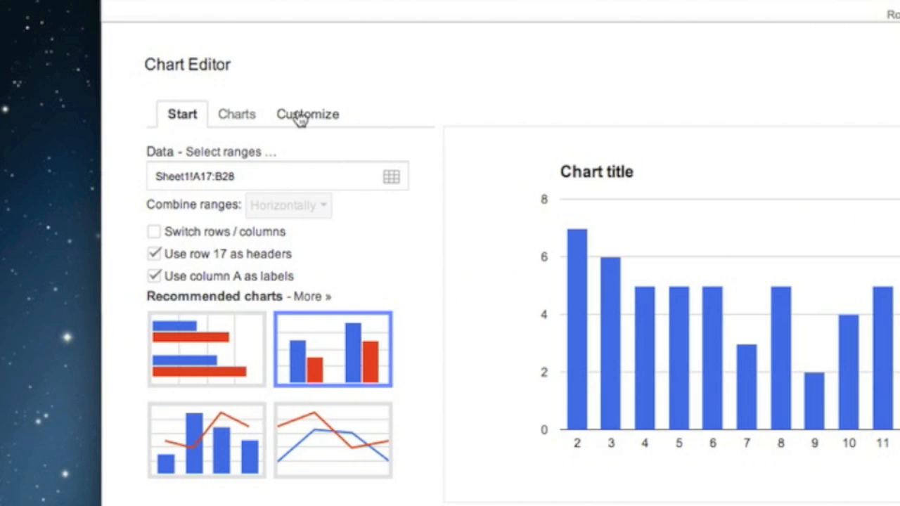
# Set the chart title to "Rolling Die 50 Times"
pyautogui.click(203, 115)
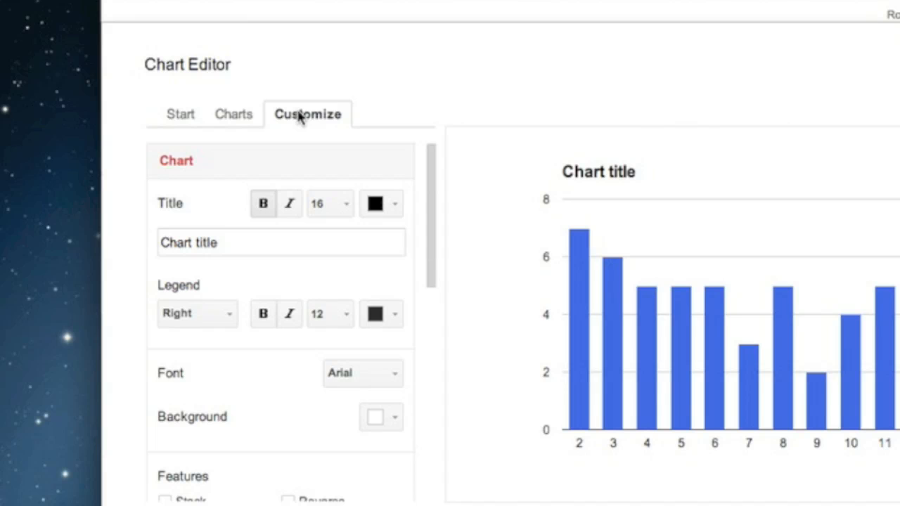
pyautogui.click(245, 243)
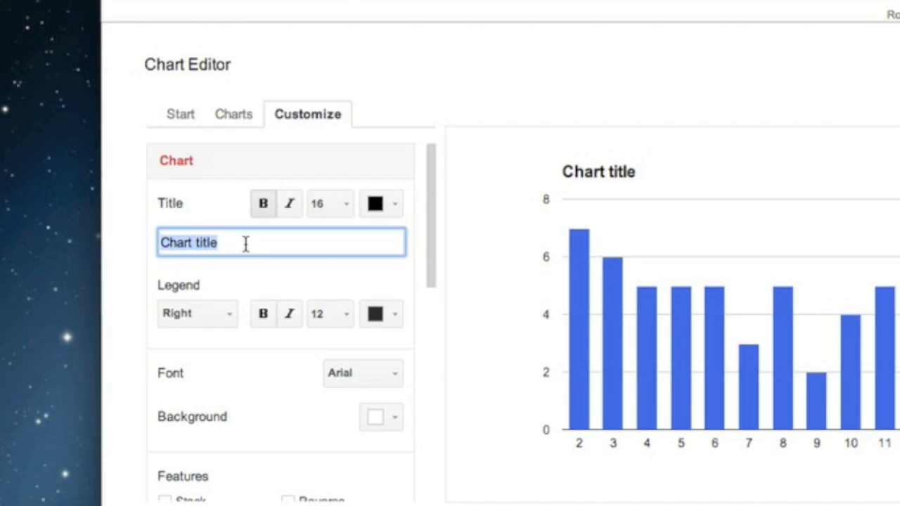
pyautogui.write('Rolling ')
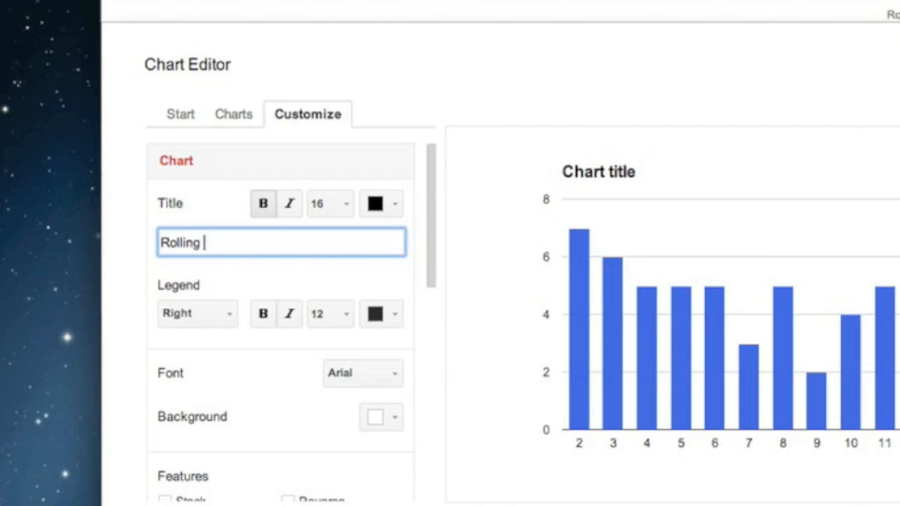
pyautogui.write('Die 50 Times')
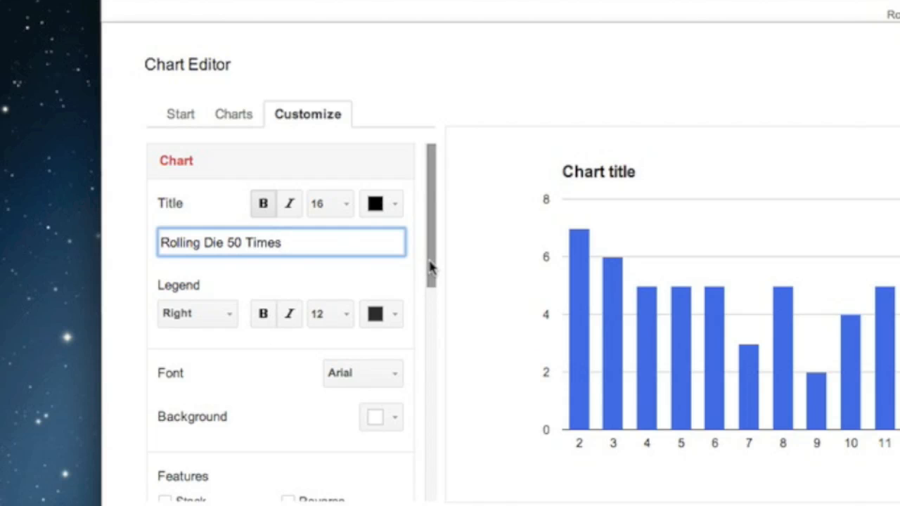
# Title the chart's horizontal axis "Sum" and its left vertical axis "Frequency"
pyautogui.moveTo(429, 265); pyautogui.dragTo(415, 348)
pyautogui.click(259, 419)
pyautogui.write('Sum')
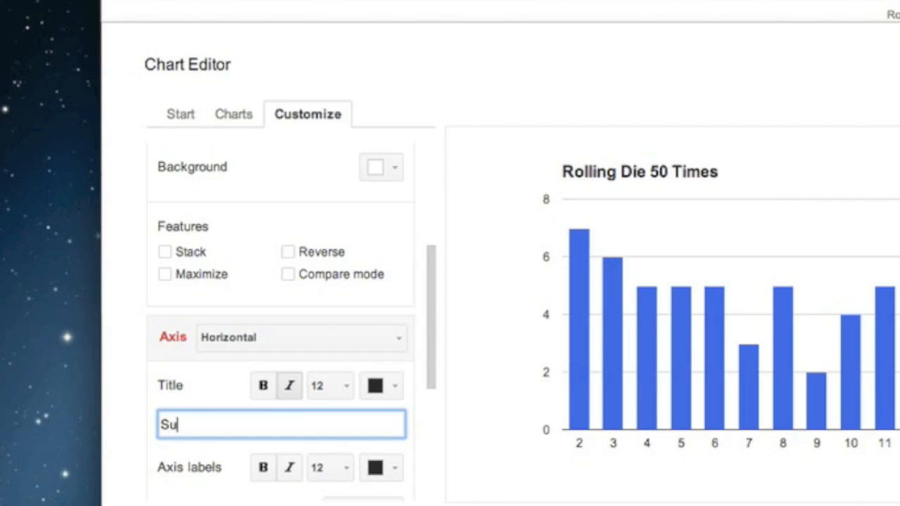
pyautogui.click(307, 344)
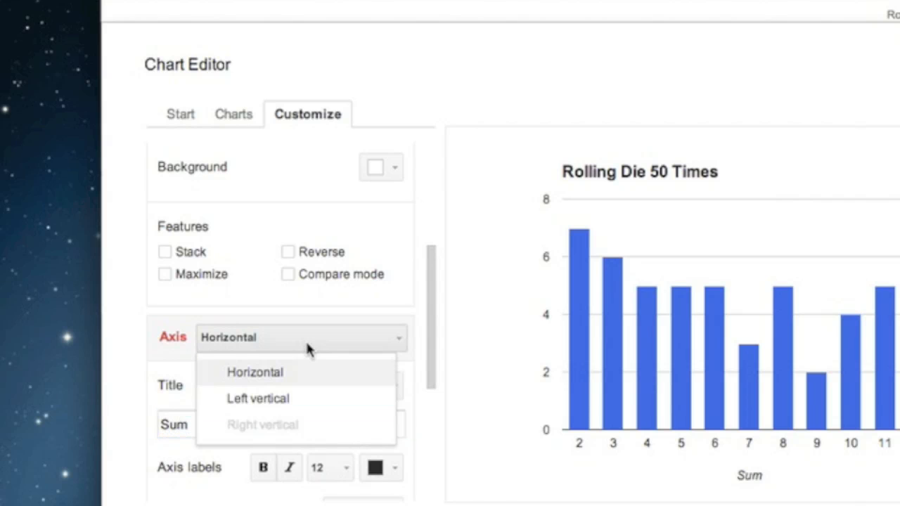
pyautogui.click(307, 398)
pyautogui.click(276, 425)
pyautogui.write('Frequency')
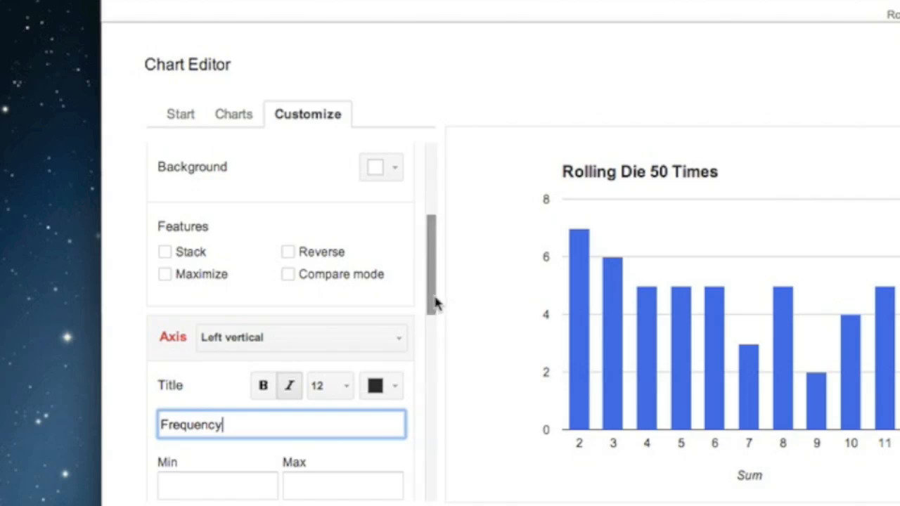
# Insert the customized chart into the sheet and move it beside the frequency table so the table is uncovered
pyautogui.moveTo(429, 297); pyautogui.dragTo(431, 479)
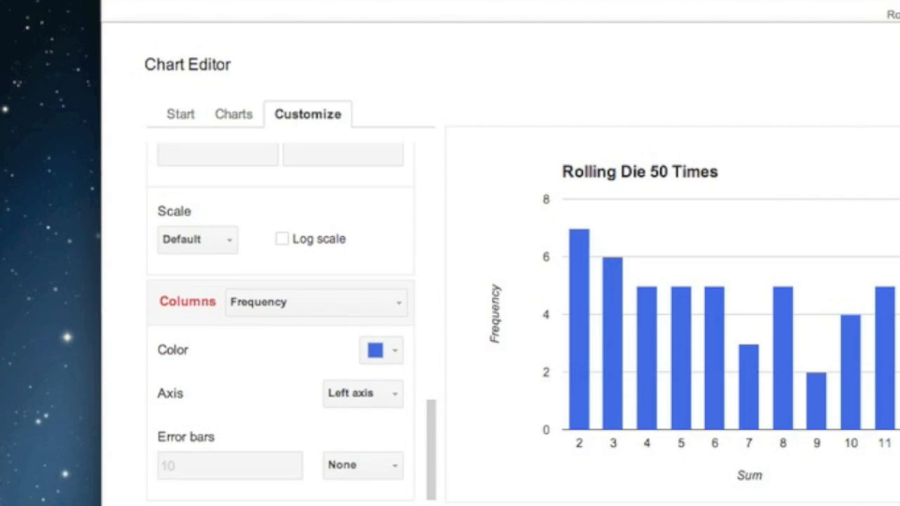
pyautogui.click(170, 505)
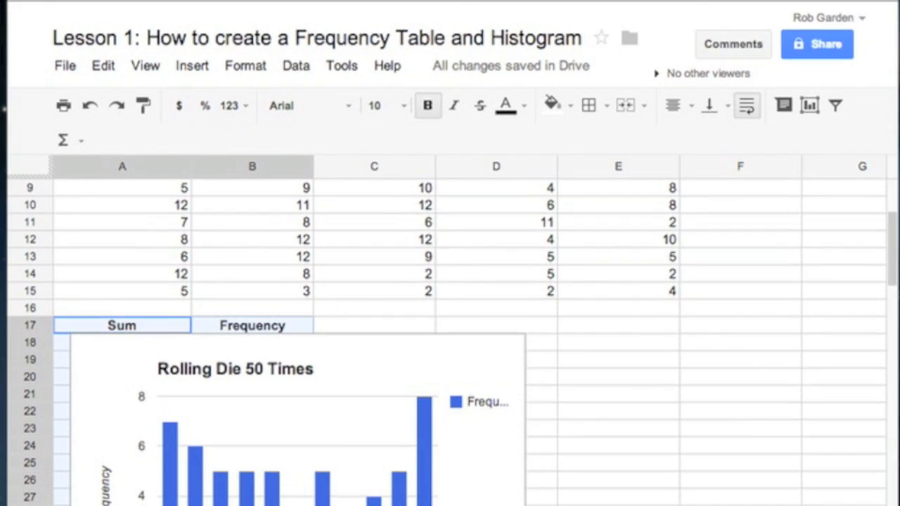
pyautogui.click(425, 358)
pyautogui.moveTo(398, 327); pyautogui.dragTo(707, 221)
pyautogui.click(362, 360)
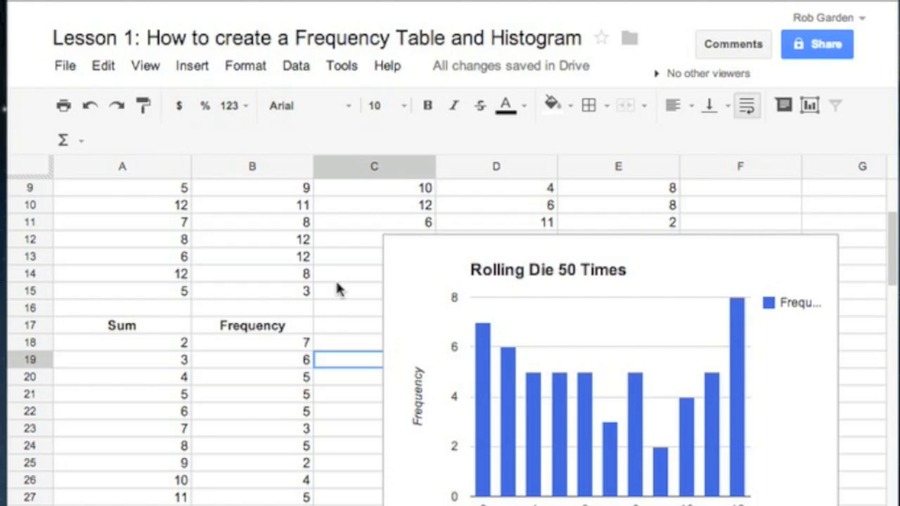
pyautogui.scroll(-2, 336, 283)
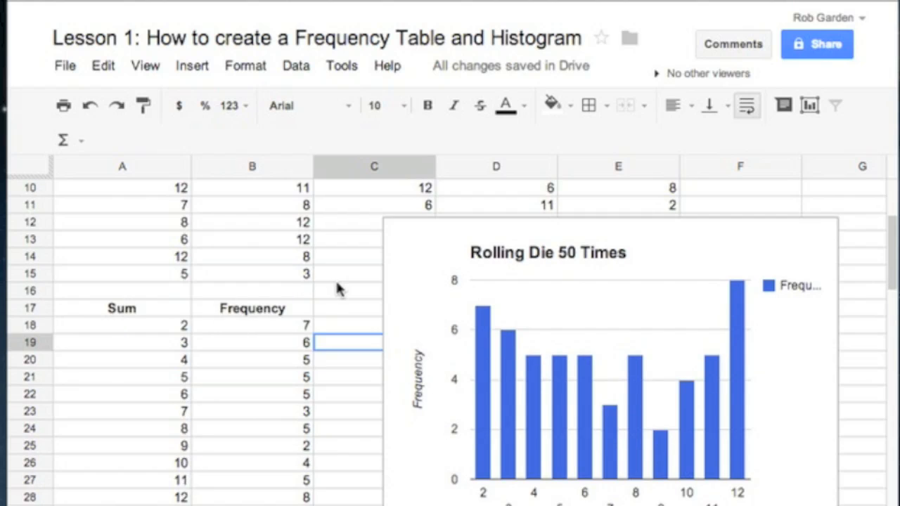
pyautogui.click(603, 395)
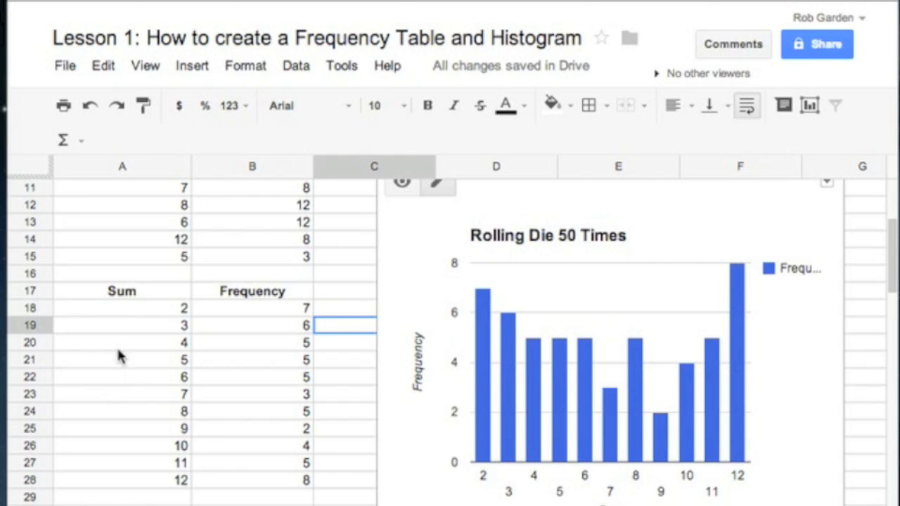